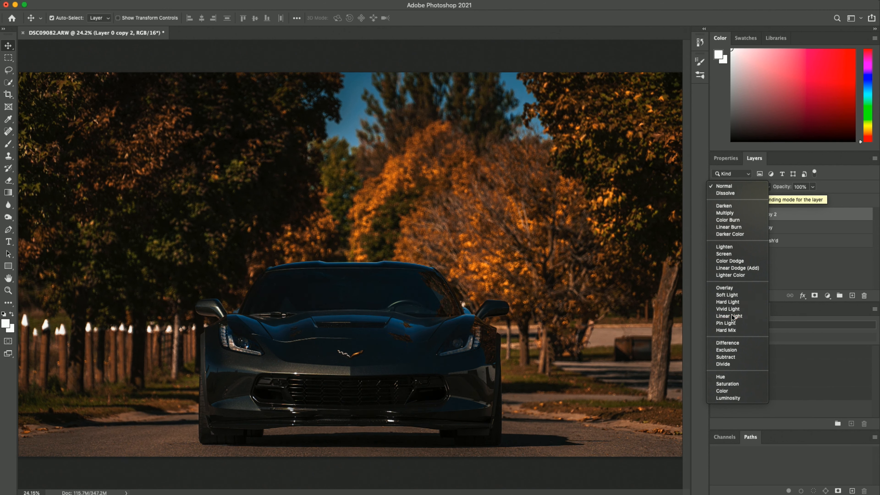
Set Layer 0 copy 2's blend mode to Linear Light and compare the photo with the layer hidden and shown.
key(Escape)
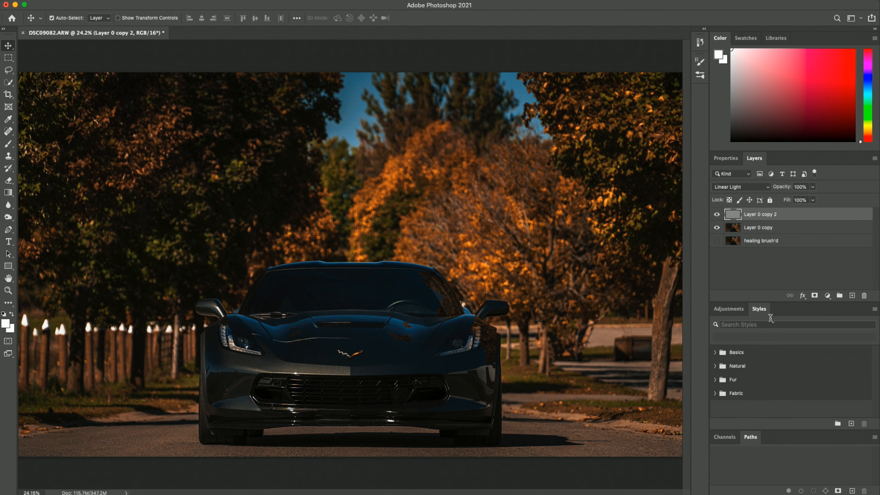
click(716, 213)
click(716, 213)
click(716, 213)
click(716, 214)
click(716, 214)
Examine Layer 0 copy 2's effect on the car's hood and front grille at 200% with the layer off and on.
key(z)
click(333, 344)
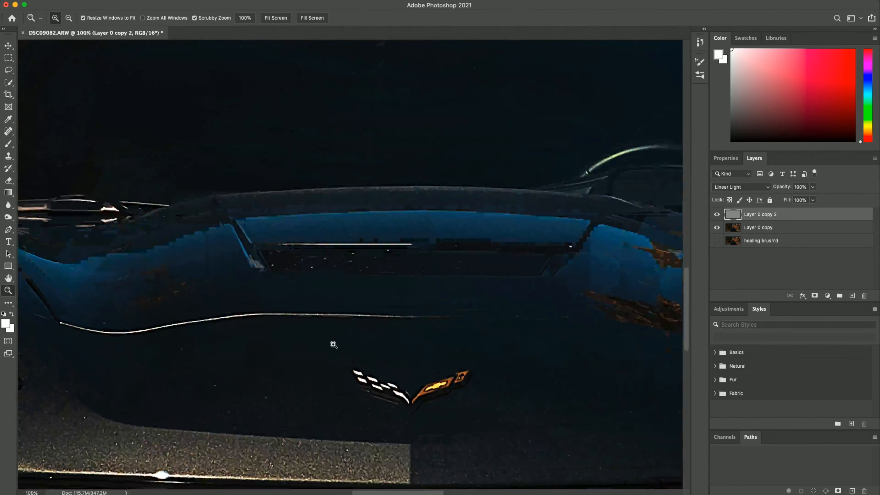
click(333, 344)
drag(442, 389, 357, 61)
drag(409, 320, 402, 279)
click(716, 215)
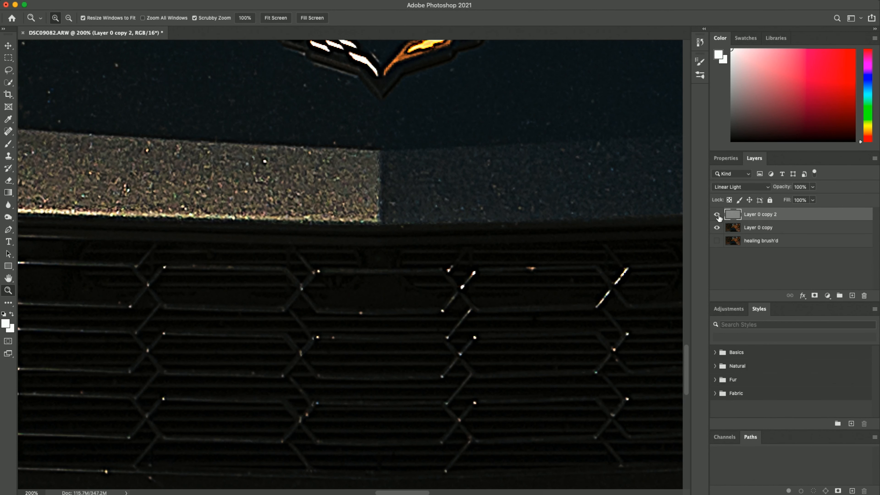
click(716, 215)
click(717, 215)
click(716, 215)
click(716, 214)
key(super+0)
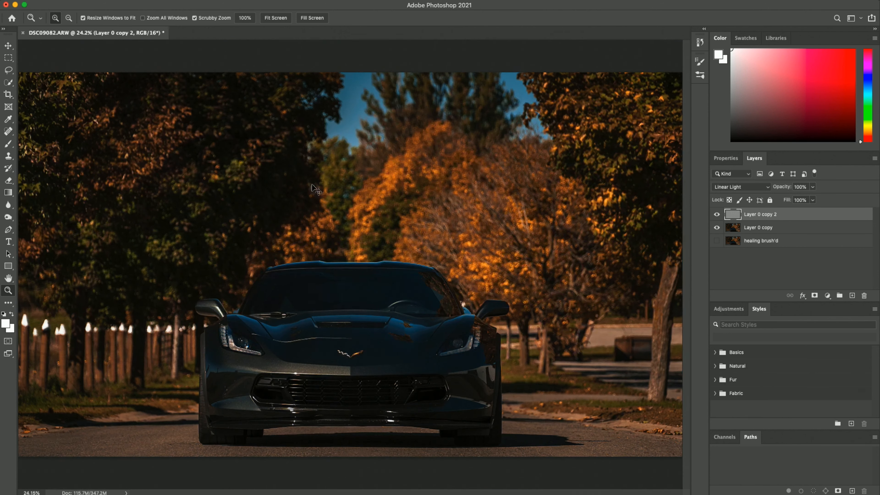
Examine Layer 0 copy 2's effect on the background tree leaves at 100%.
click(616, 159)
click(616, 158)
click(616, 158)
click(617, 158)
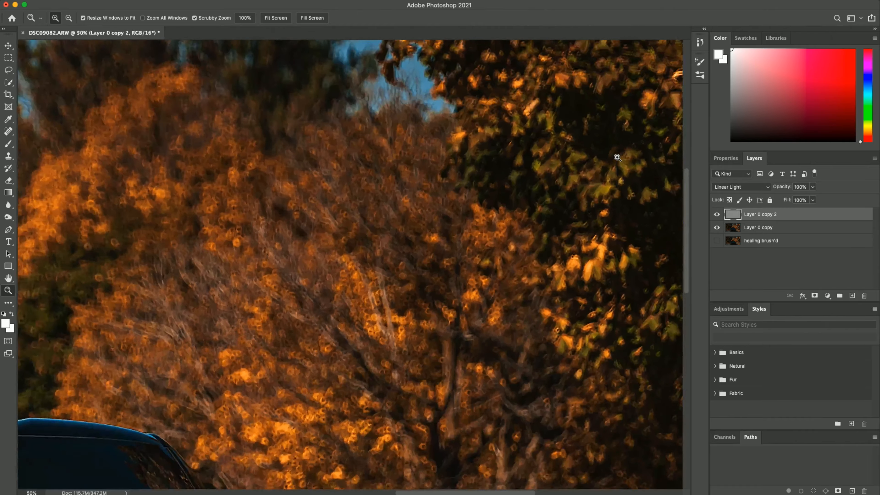
click(616, 158)
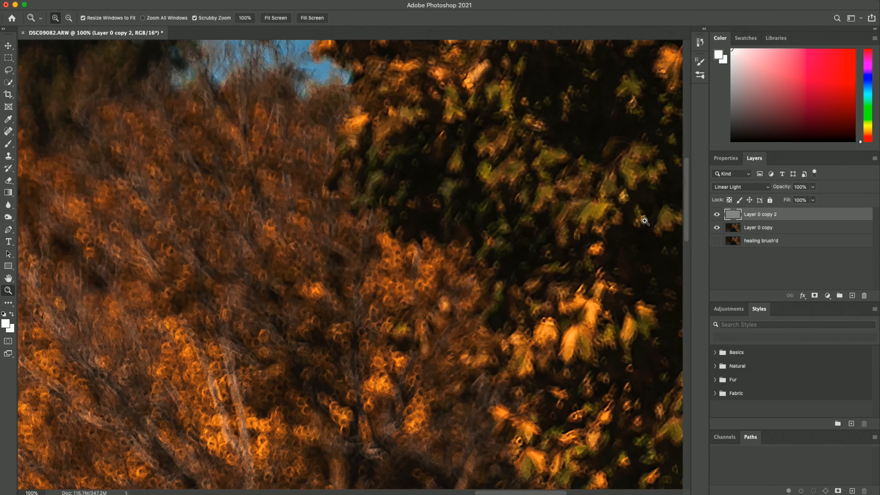
click(716, 215)
key(super+0)
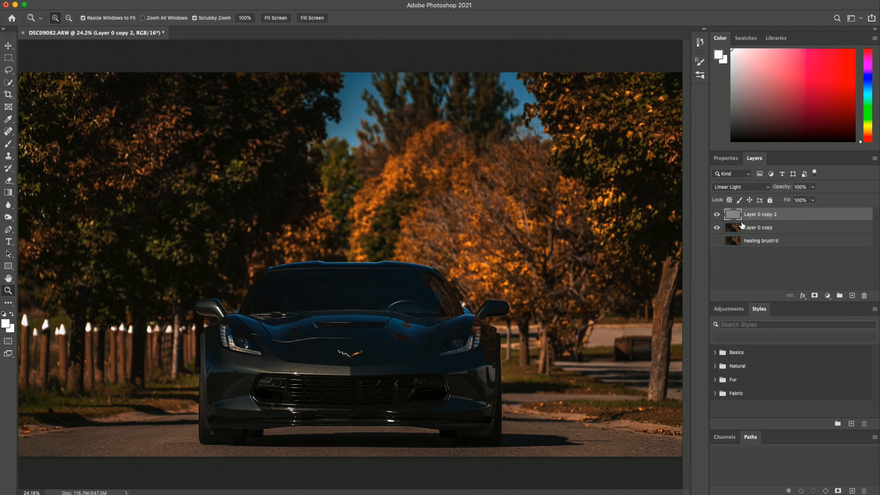
Hide Layer 0 copy 2, make Layer 0 copy active, and outline the whole car with the Magnetic Lasso tool.
click(762, 230)
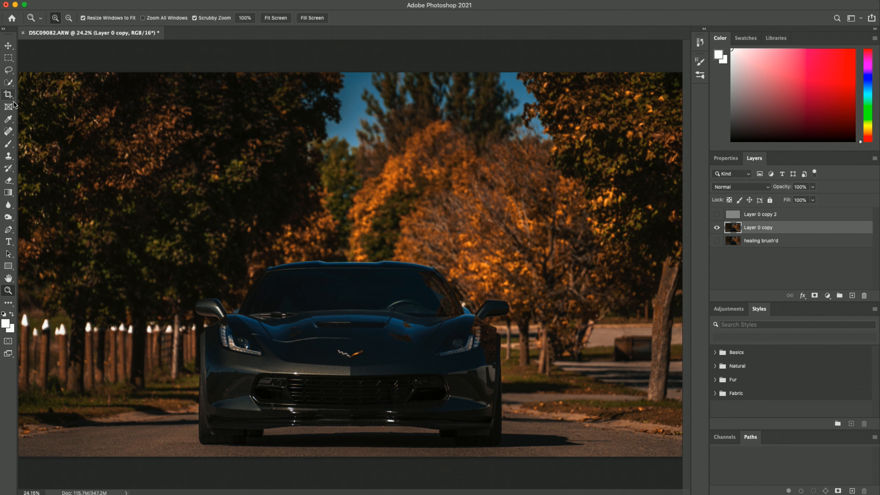
click(8, 71)
drag(8, 70, 43, 89)
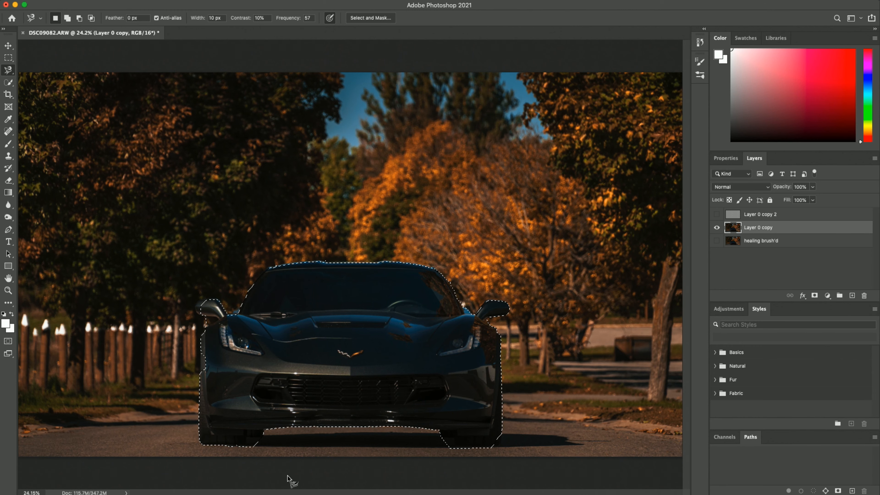
Add the missed body area between the mirror on the fence side and the windshield to the car selection.
key(z)
drag(212, 319, 209, 317)
click(209, 318)
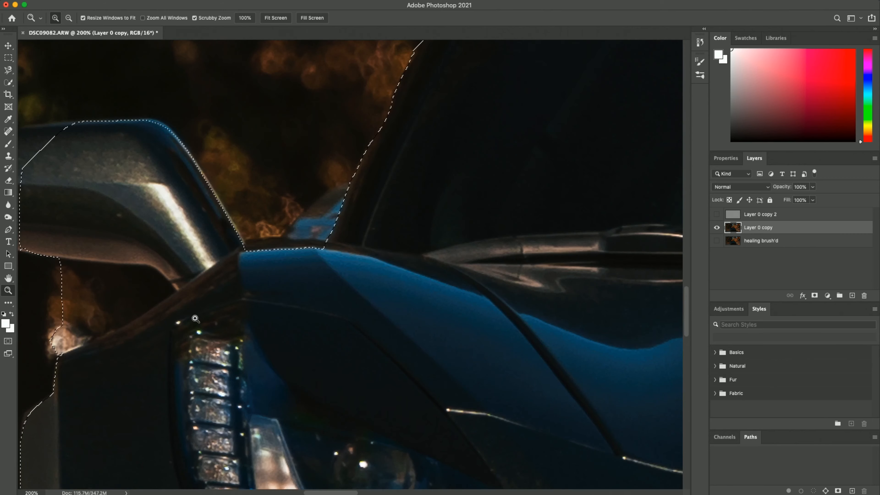
drag(165, 262, 391, 330)
click(12, 69)
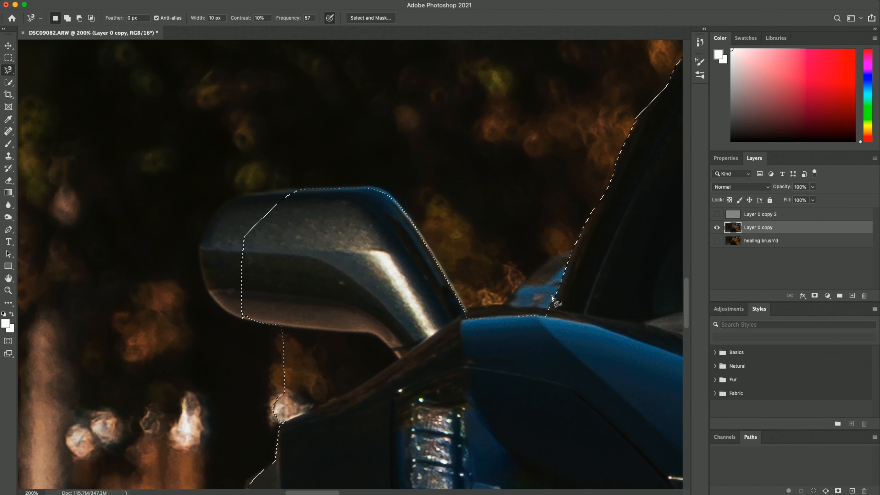
key(shift)
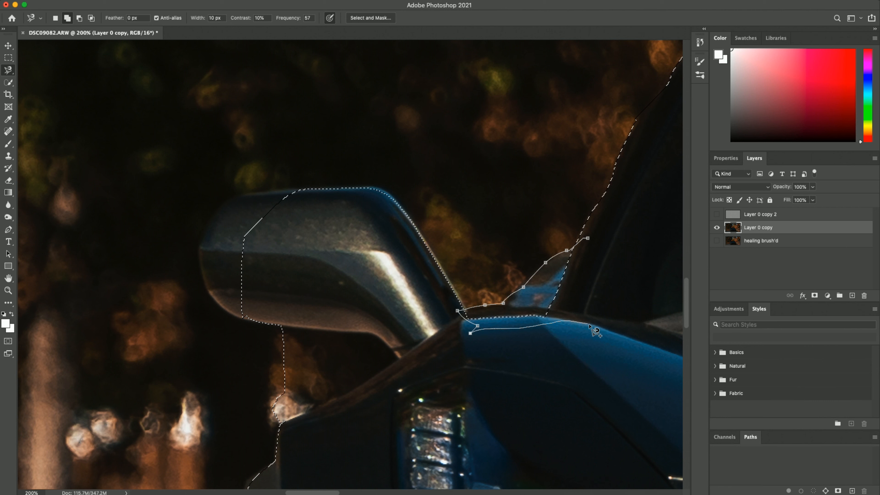
click(593, 245)
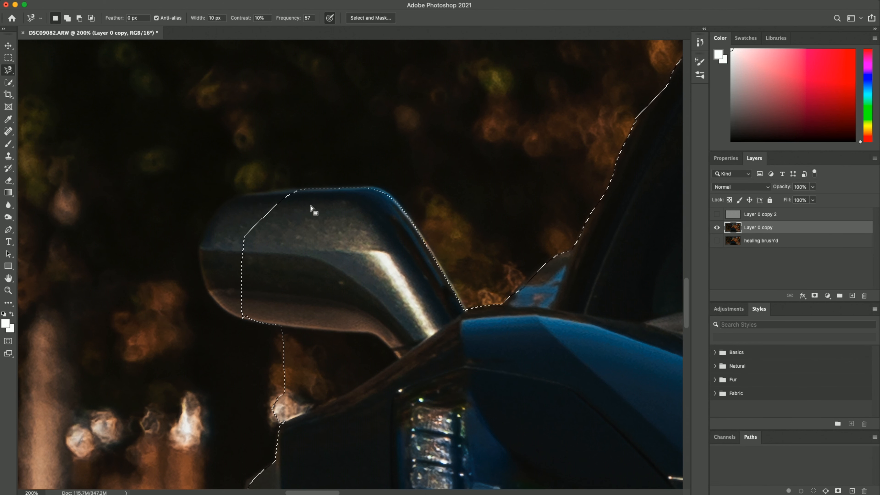
Add the missed outer end of the fence-side mirror to the car selection.
key(shift)
shift+click(310, 198)
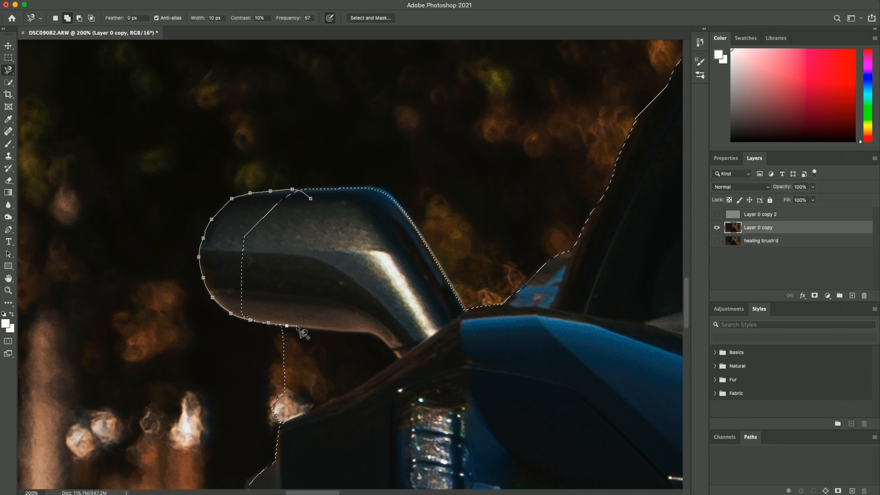
click(311, 199)
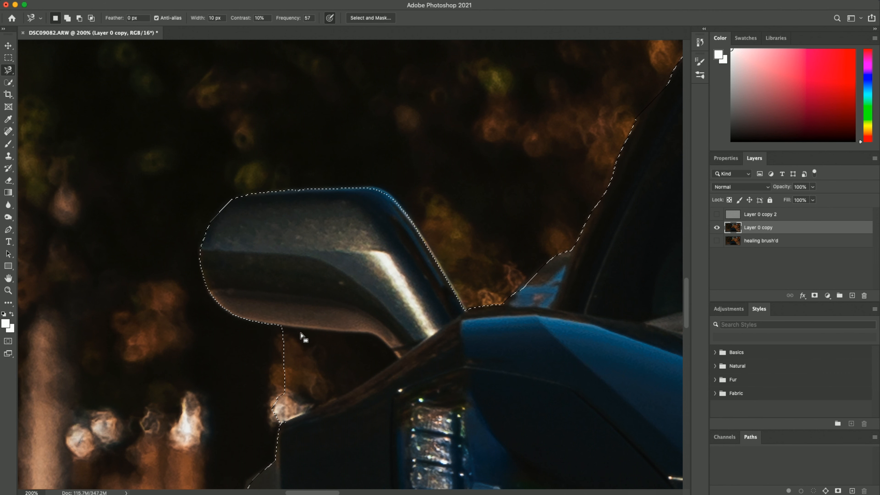
Subtract the background gap beneath the fence-side mirror from the car selection.
key(alt)
alt+click(272, 326)
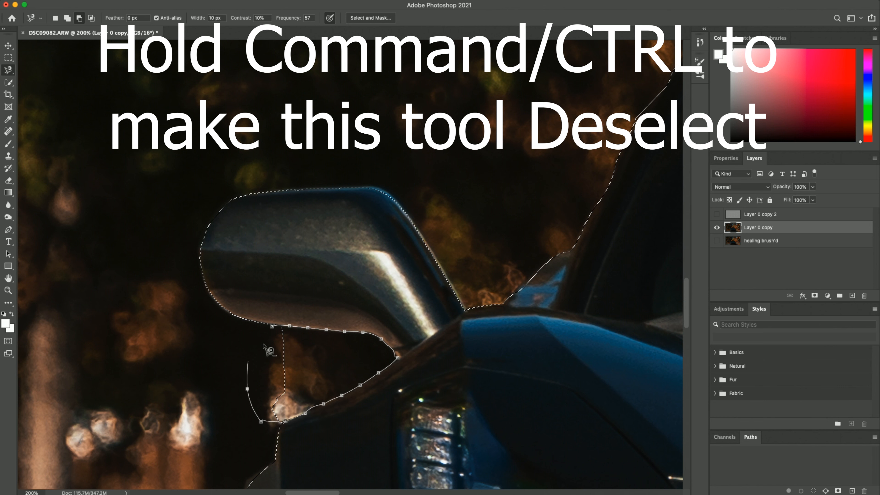
click(272, 326)
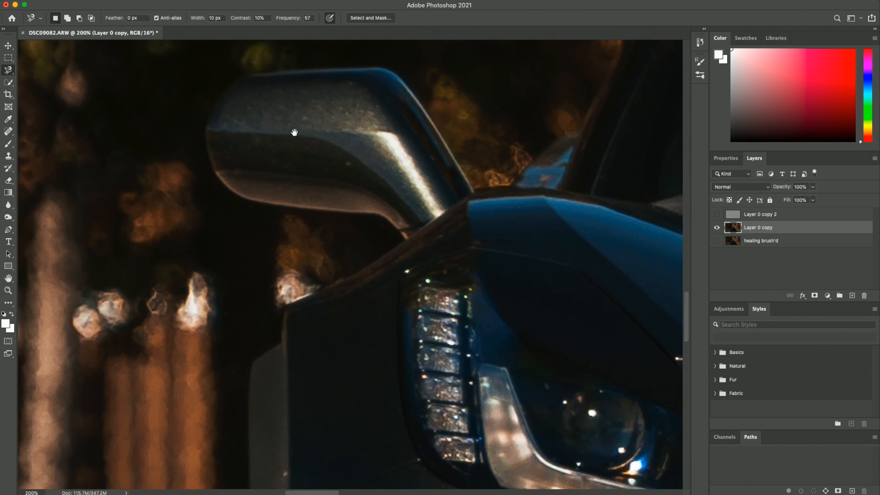
Add the missed strip of fender edge below the headlight to the selection and check the outline down to the tire.
drag(295, 133, 300, 133)
drag(300, 355, 302, 153)
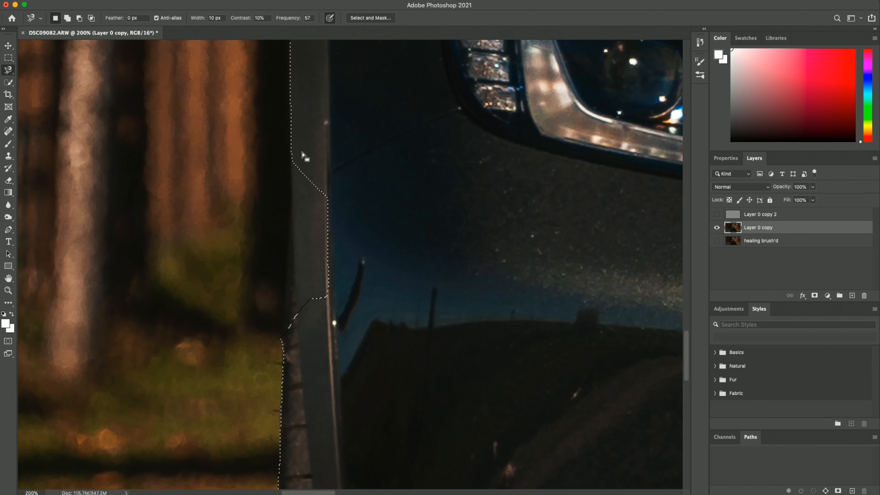
key(shift)
click(300, 142)
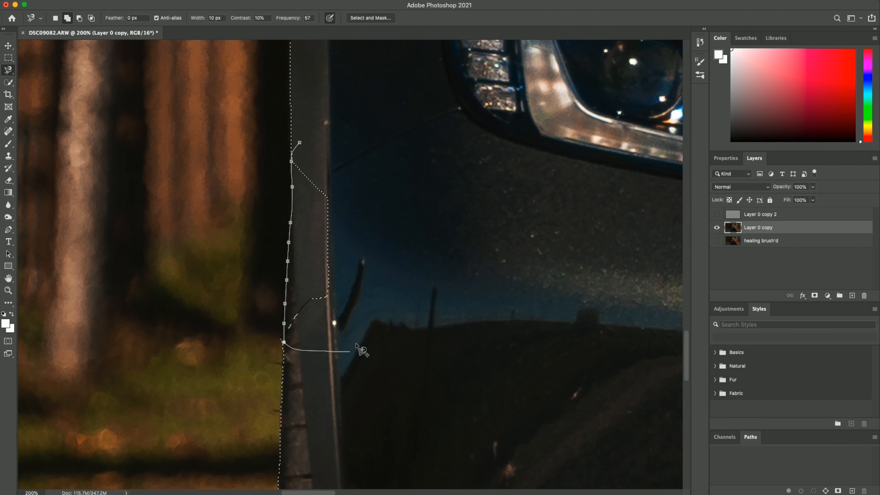
shift+click(305, 146)
drag(355, 262, 270, 139)
drag(305, 188, 270, 130)
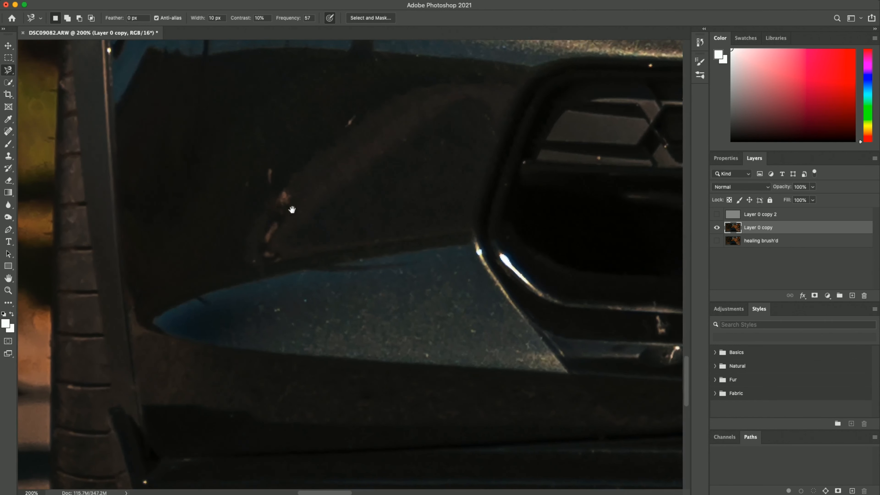
key(super+0)
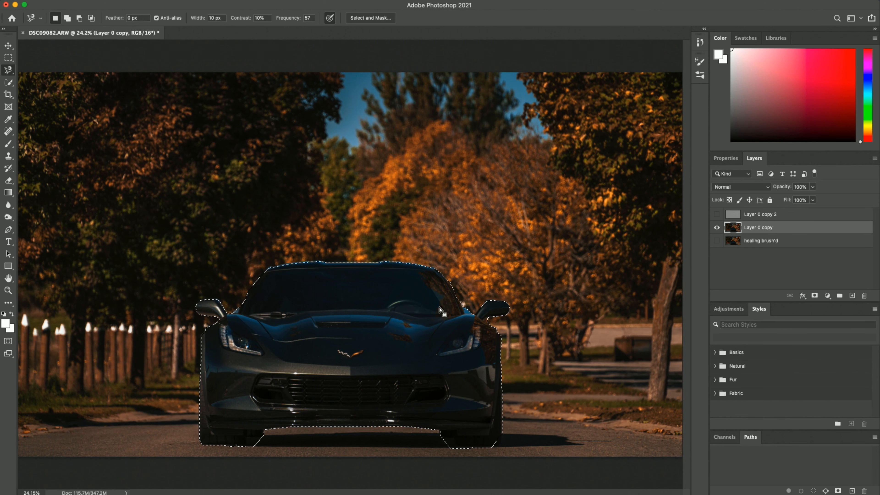
Show Layer 0 copy 2, make it active, and invert the car selection to cover the background.
key(v)
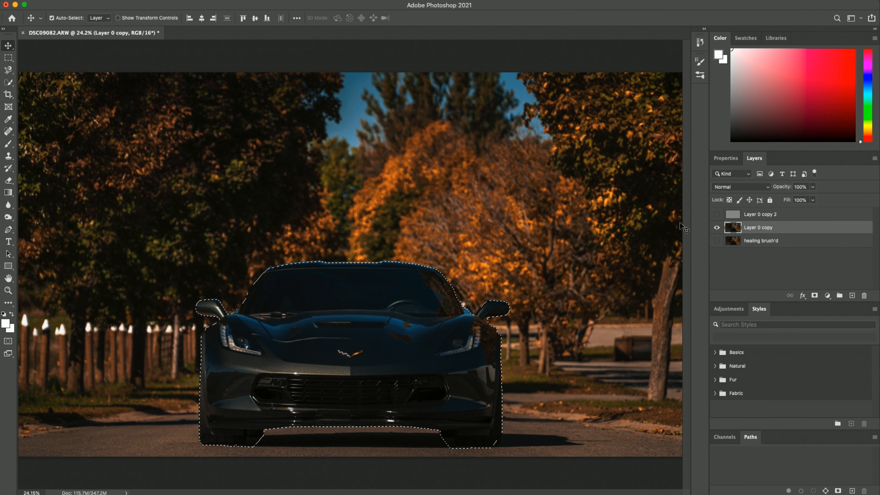
click(717, 215)
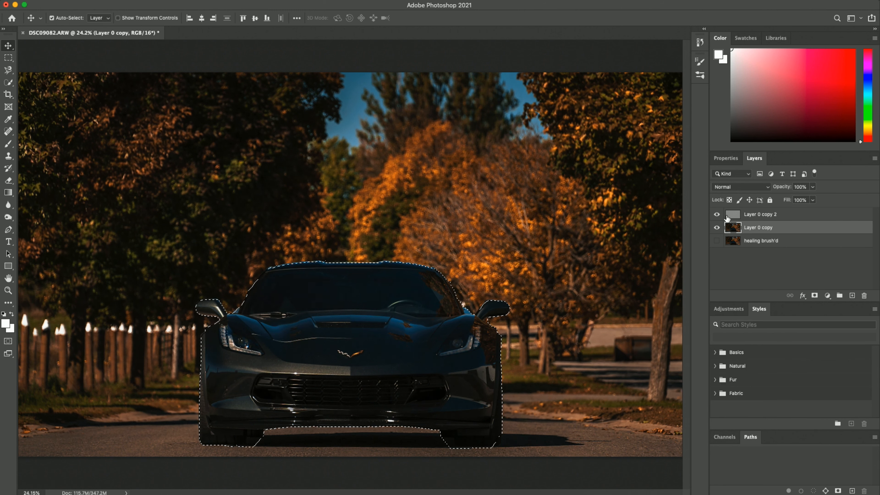
click(760, 214)
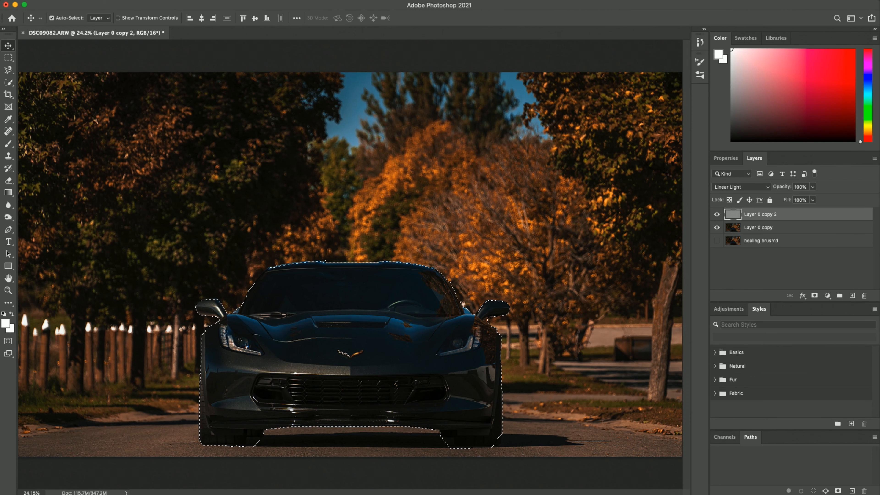
click(187, 0)
click(204, 31)
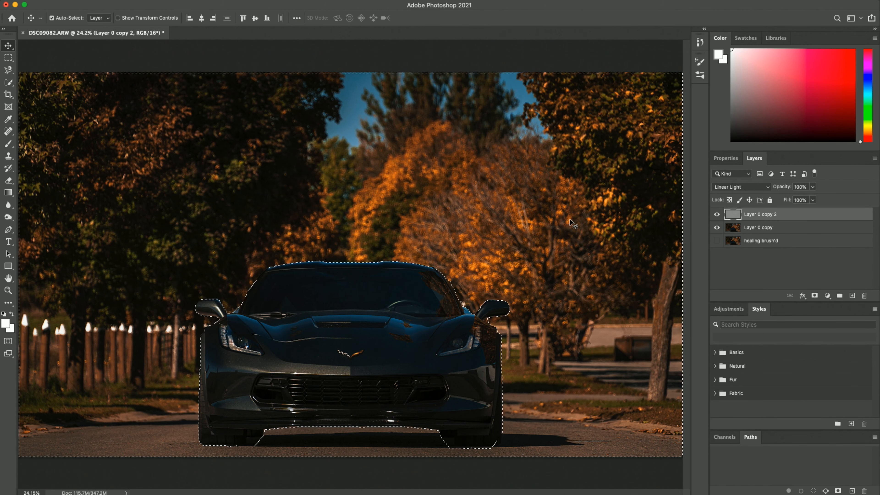
Delete the selected background from Layer 0 copy 2 and deselect.
key(Delete)
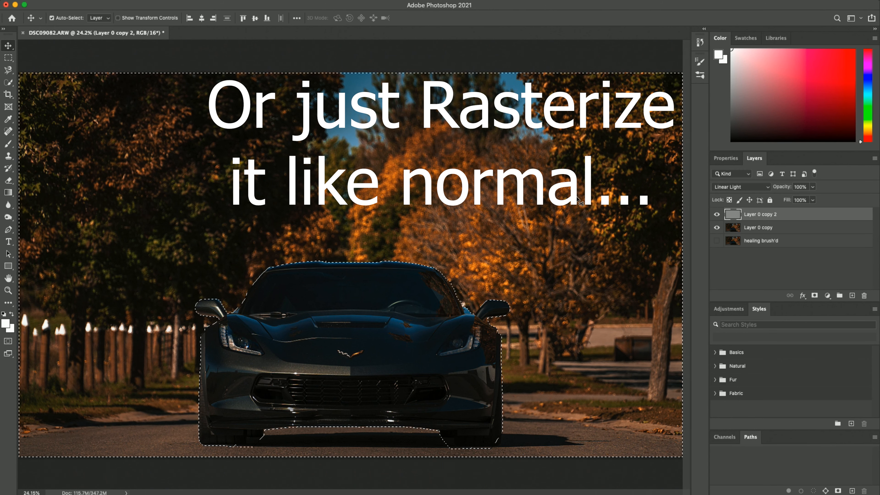
key(e)
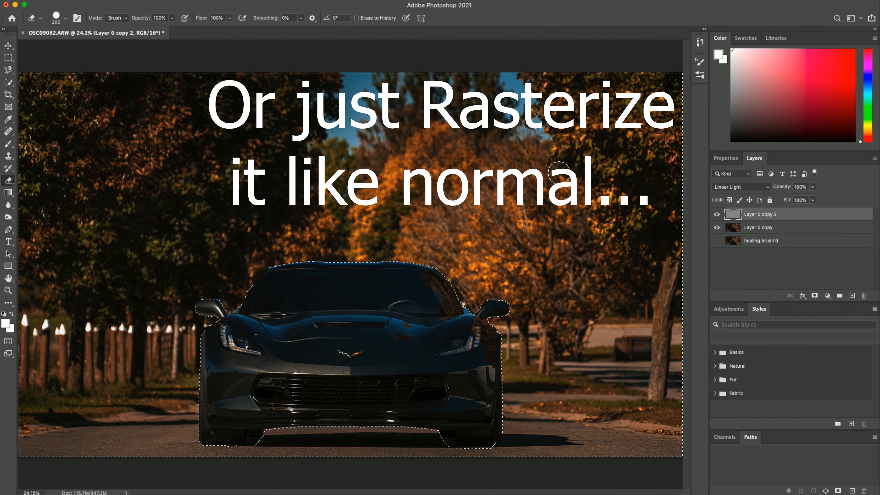
key(Delete)
key(v)
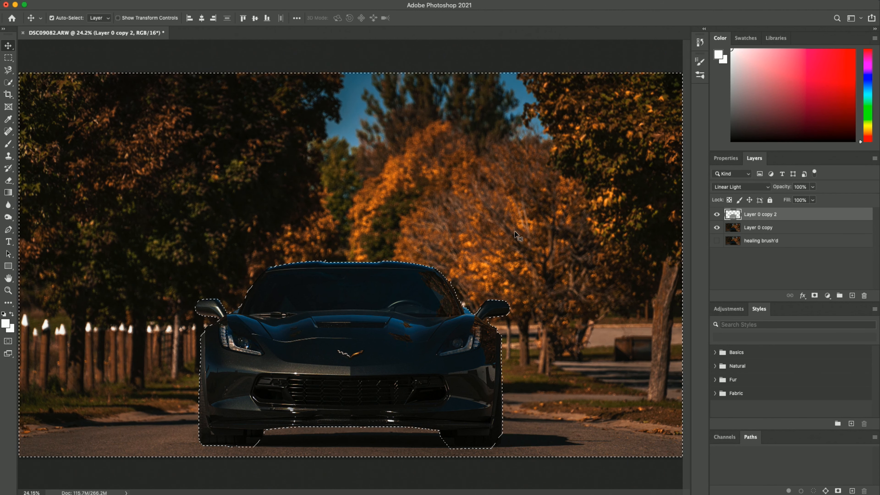
key(super+d)
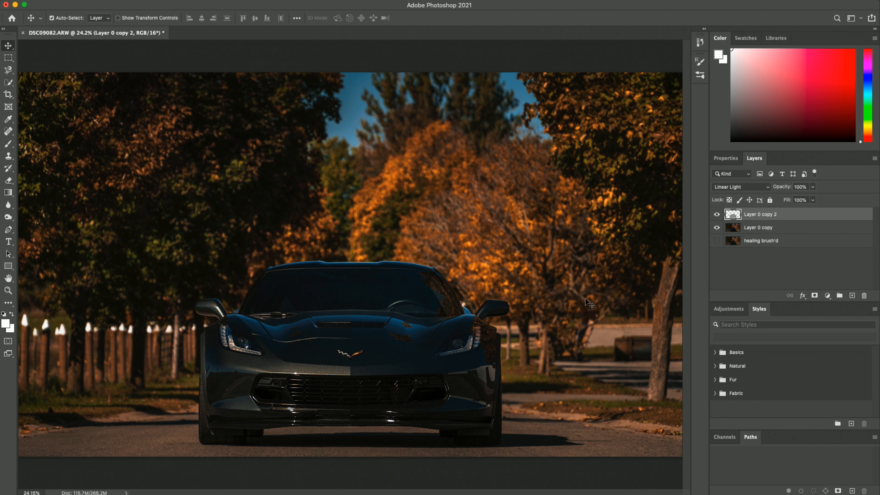
Preview Layer 0 copy 2's effect on the car, duplicate the layer, and hide the duplicate.
click(717, 214)
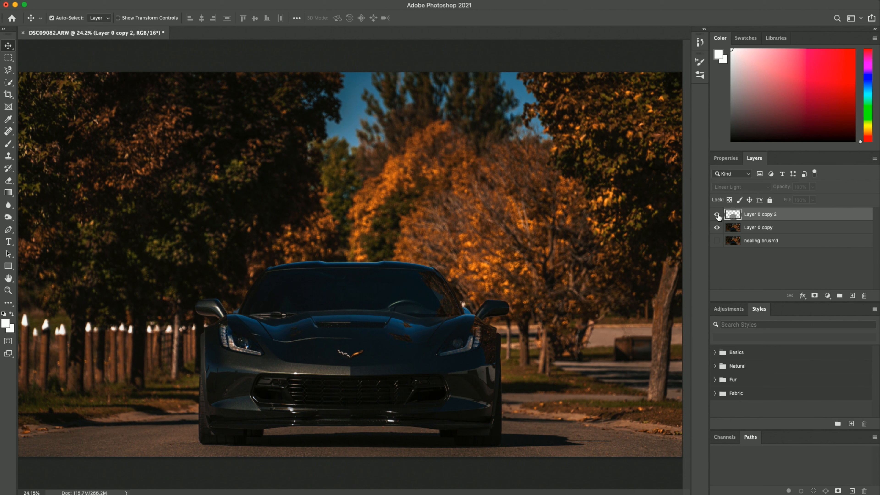
click(717, 215)
click(716, 215)
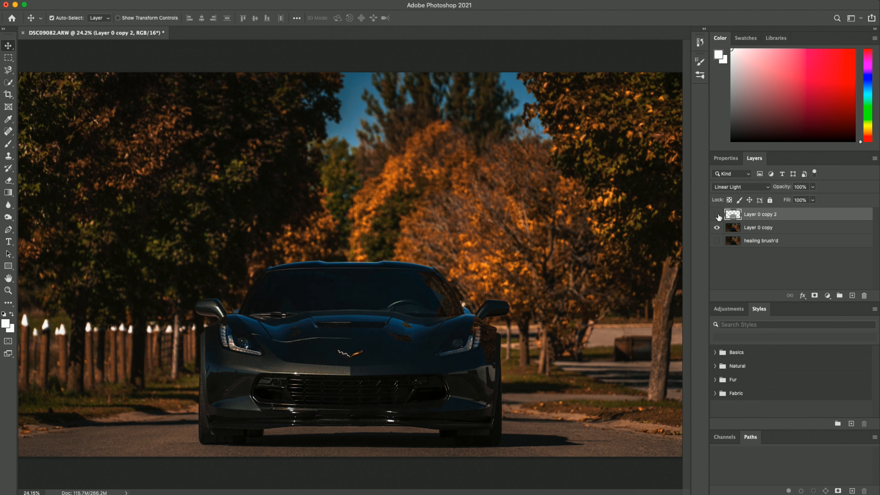
click(717, 214)
drag(757, 219, 851, 296)
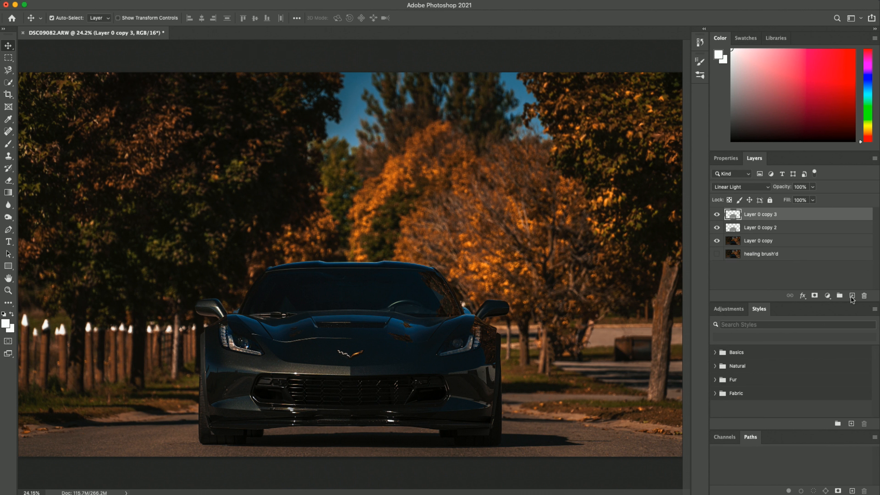
click(716, 214)
Lower the opacity of Layer 0 copy 2 to about 24%.
click(749, 228)
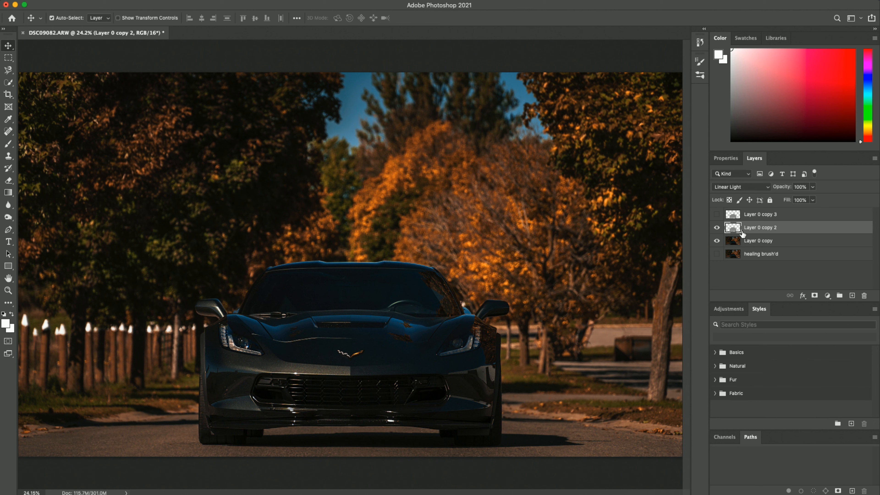
click(812, 200)
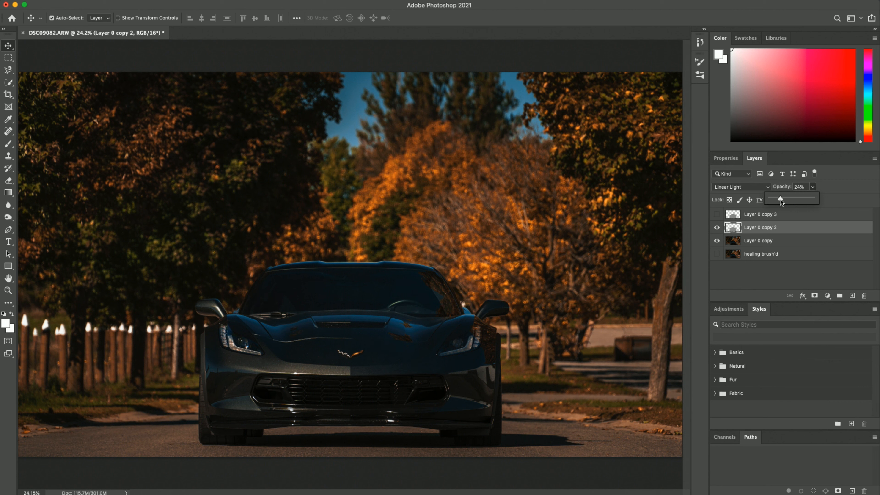
mouse_move(779, 200)
mouse_down()
mouse_move(811, 200)
mouse_move(780, 200)
mouse_up()
click(744, 188)
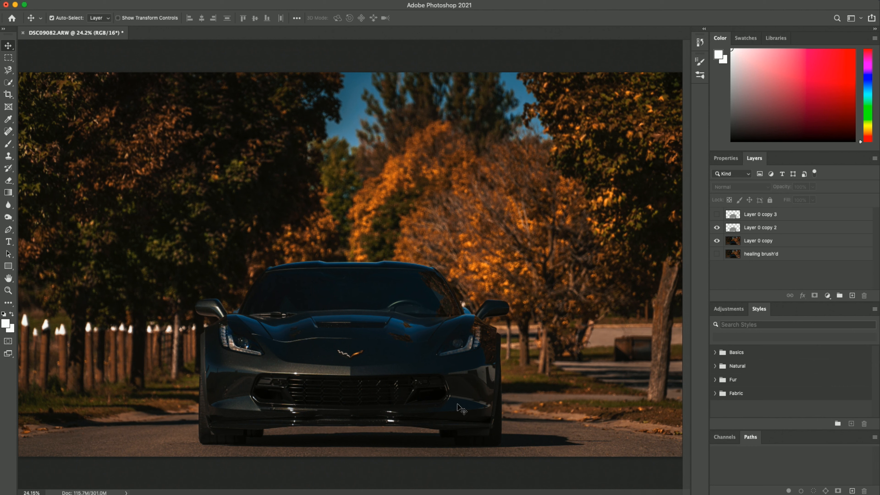
Show Layer 0 copy 3 and merge it with Layer 0 copy 2 and Layer 0 copy into one layer.
click(351, 372)
click(717, 215)
click(812, 187)
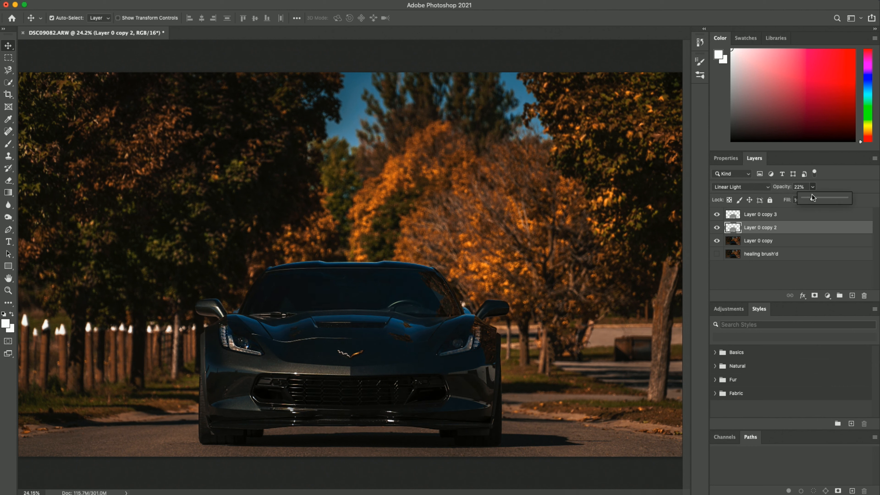
click(771, 240)
shift+click(771, 214)
right_click(771, 222)
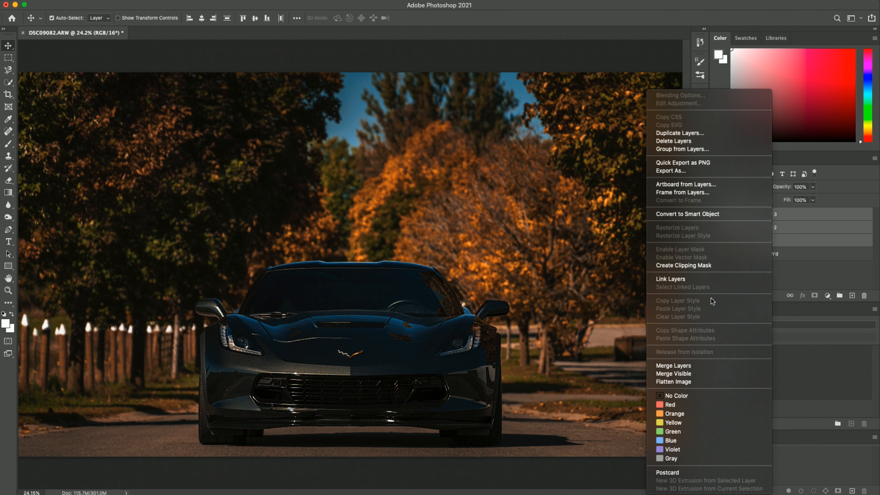
click(706, 365)
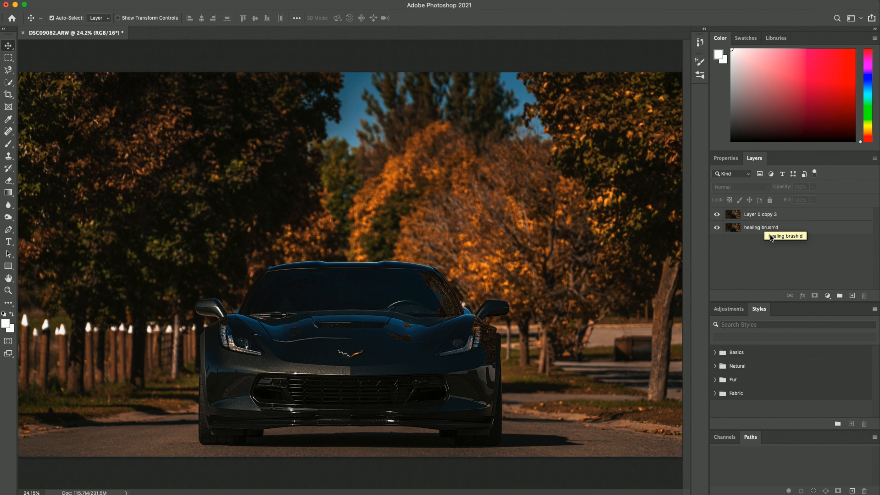
Compare the photo with and without the merged Layer 0 copy 3 by toggling its visibility over the healing brush'd layer.
click(756, 229)
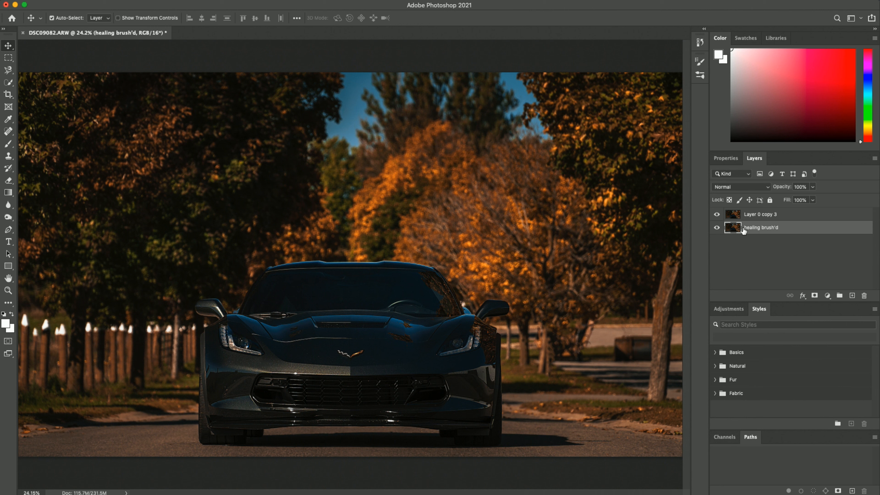
click(716, 215)
click(716, 215)
click(716, 215)
click(716, 216)
click(716, 216)
click(716, 215)
click(717, 215)
click(717, 215)
click(717, 215)
click(717, 215)
click(717, 215)
click(45, 0)
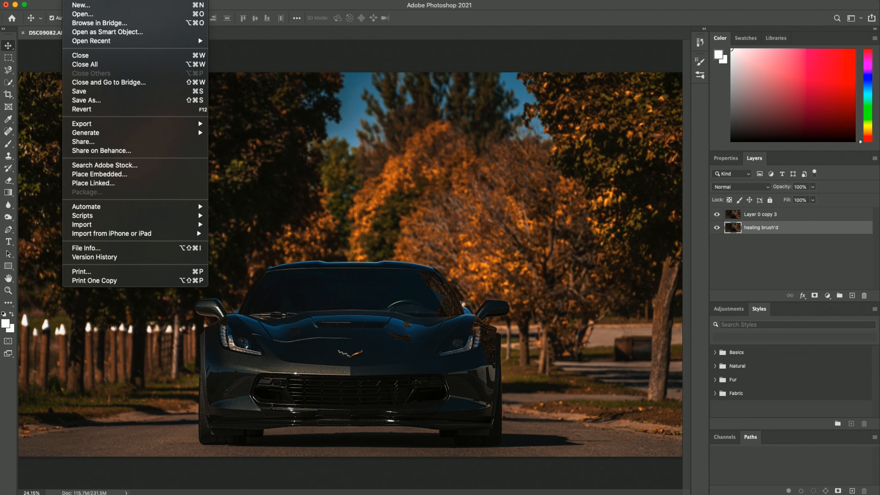
mouse_move(194, 124)
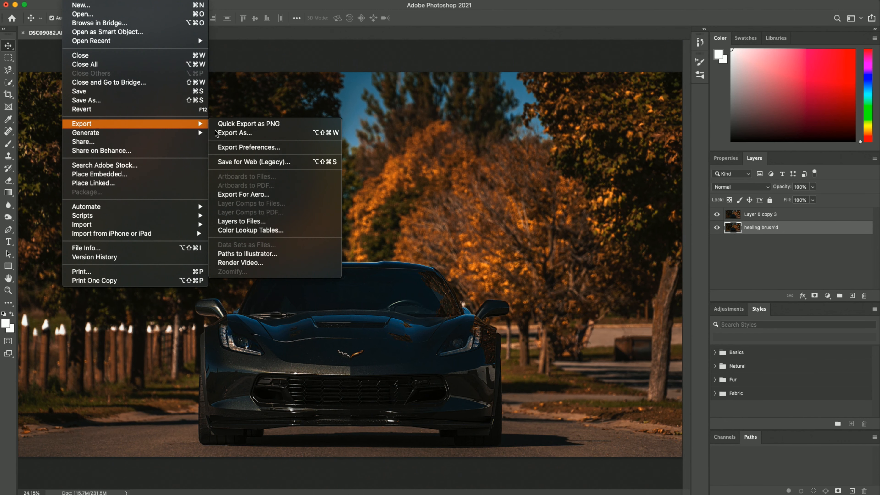
click(257, 133)
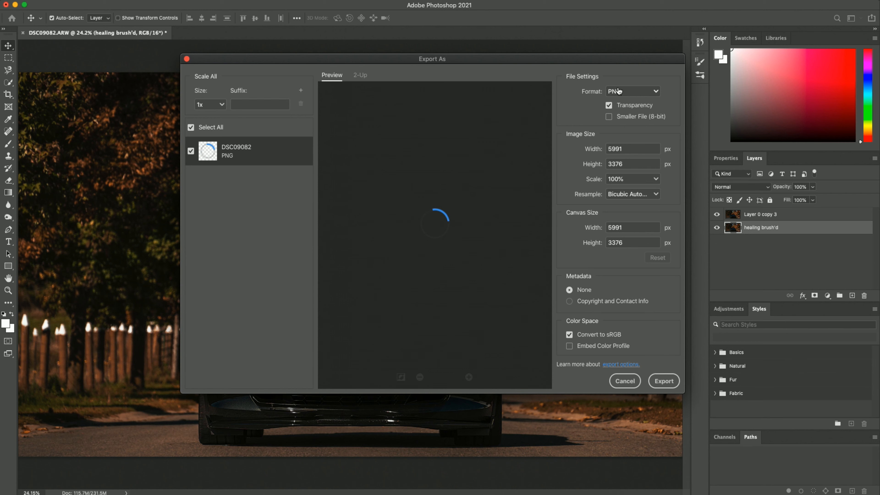
click(619, 91)
click(618, 116)
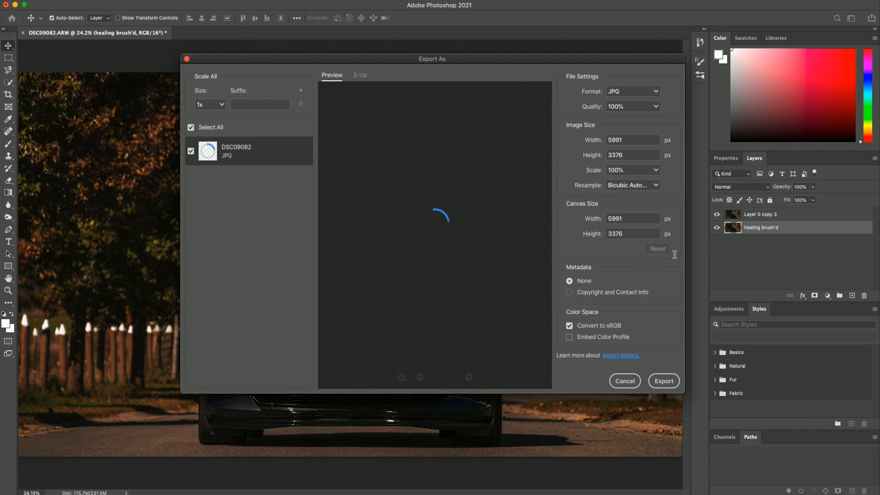
click(617, 377)
click(623, 386)
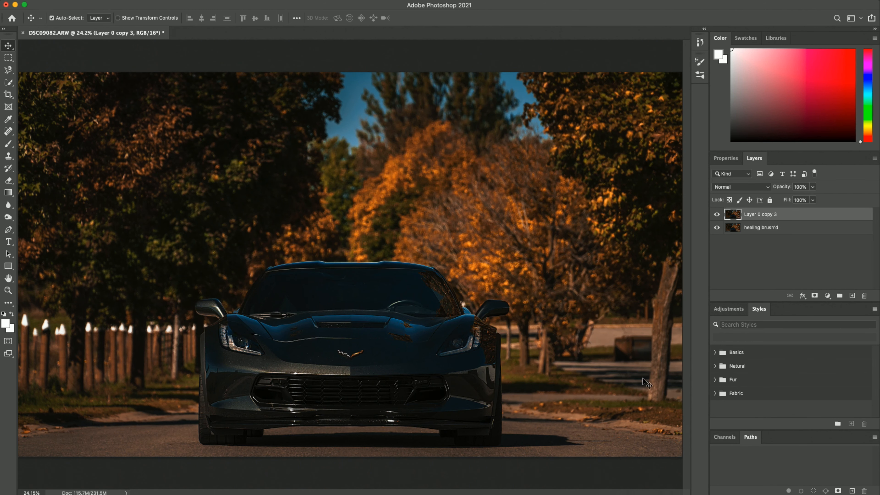
Save the edited photo and switch to Lightroom Classic.
key(super)
key(super+s)
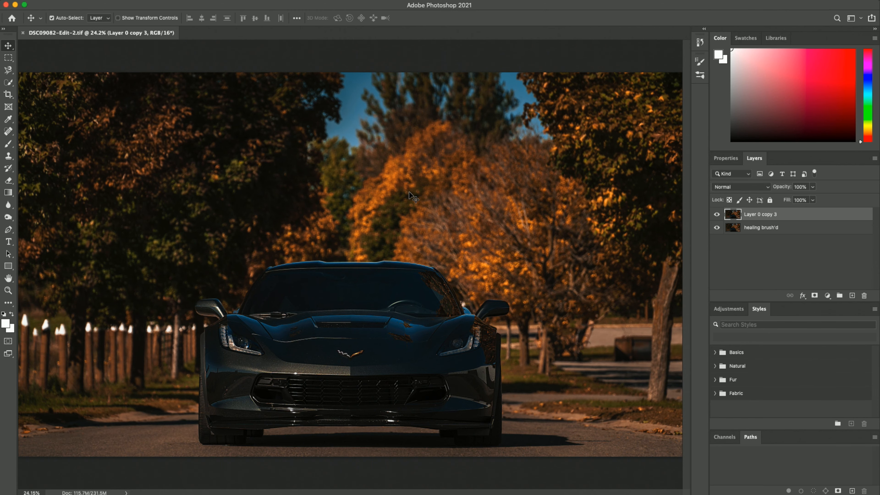
key(ctrl+Up)
click(646, 290)
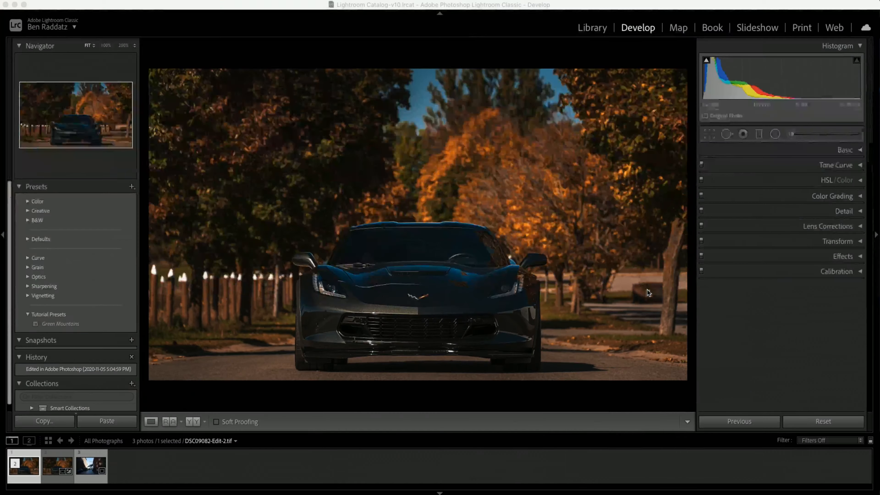
Compare the original DSC09082.ARW with DSC09082-Edit-2.tif and examine the edited car up close.
click(55, 467)
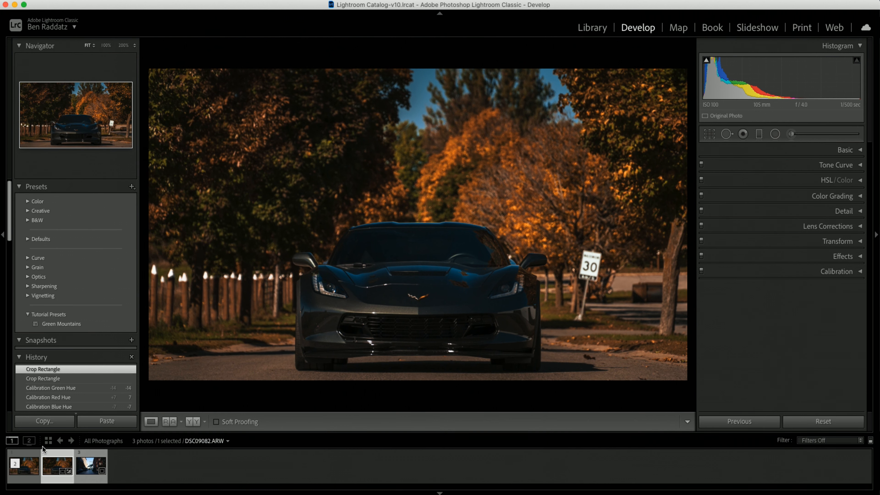
click(21, 473)
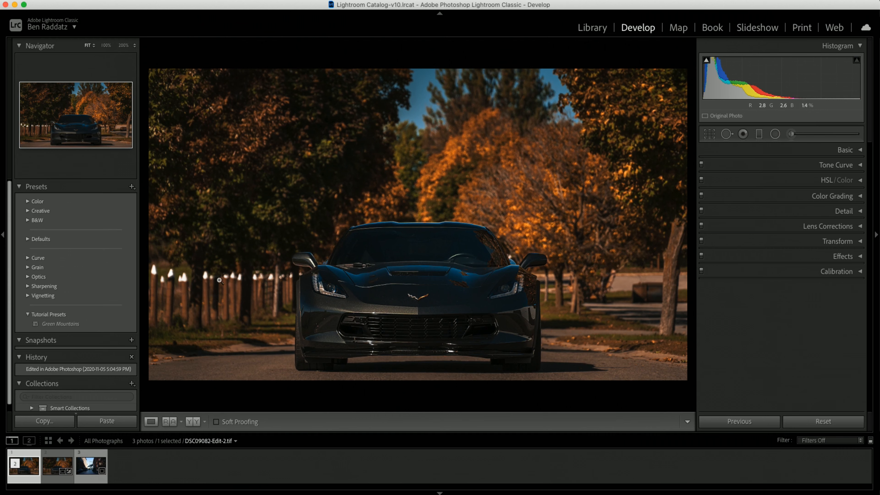
click(397, 338)
click(389, 212)
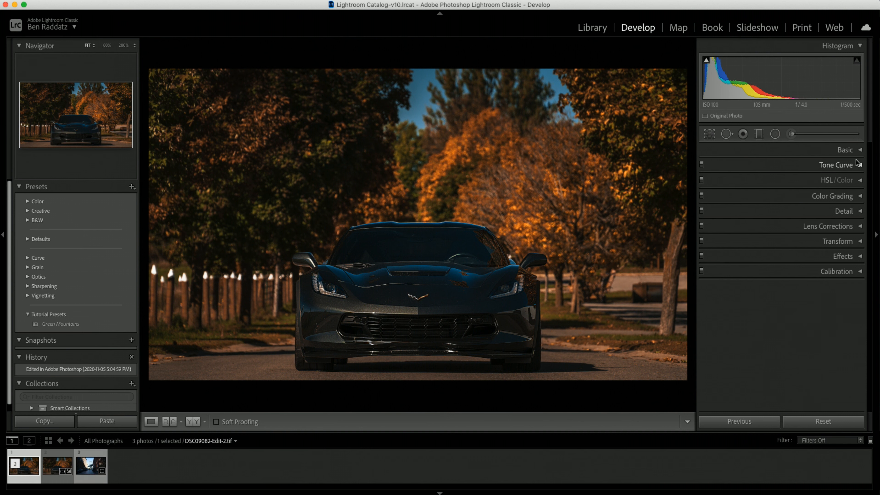
Try Exposure +0.70 and Contrast -6 on the edited TIFF, and reset both adjustments.
click(858, 149)
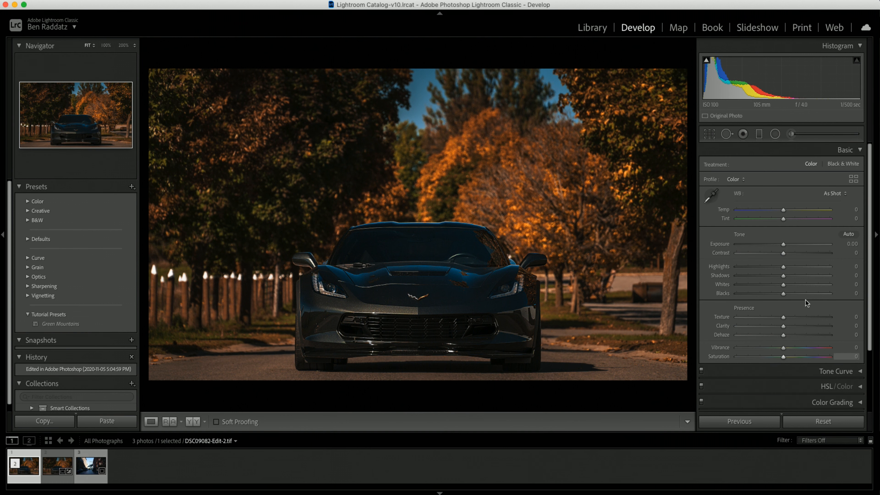
click(859, 371)
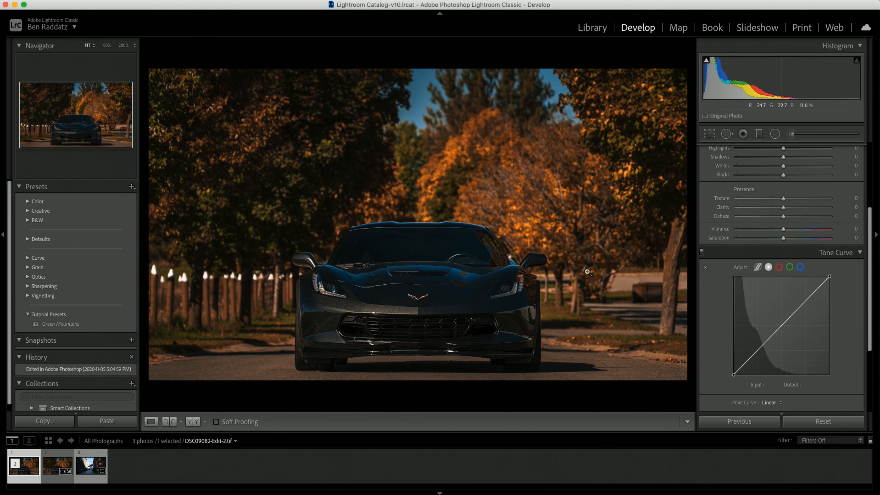
scroll(784, 245, up, 5)
mouse_move(783, 243)
mouse_down()
mouse_move(810, 253)
mouse_move(780, 253)
mouse_up()
double_click(780, 253)
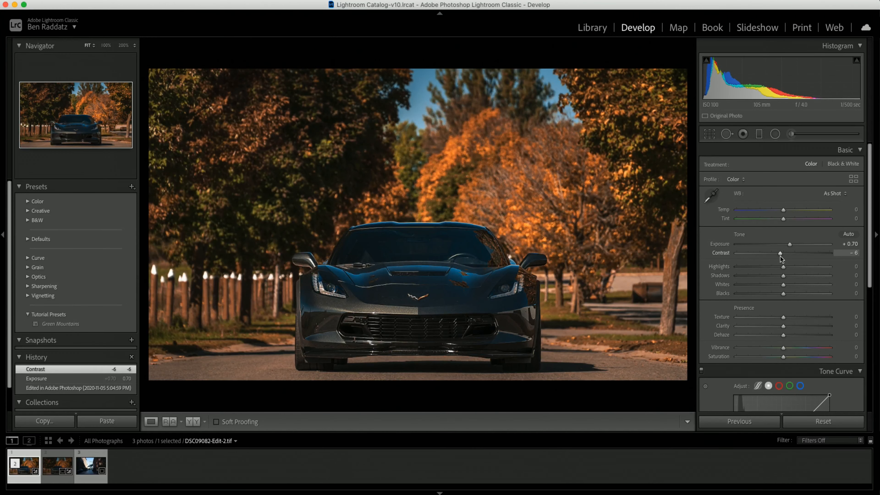
double_click(789, 244)
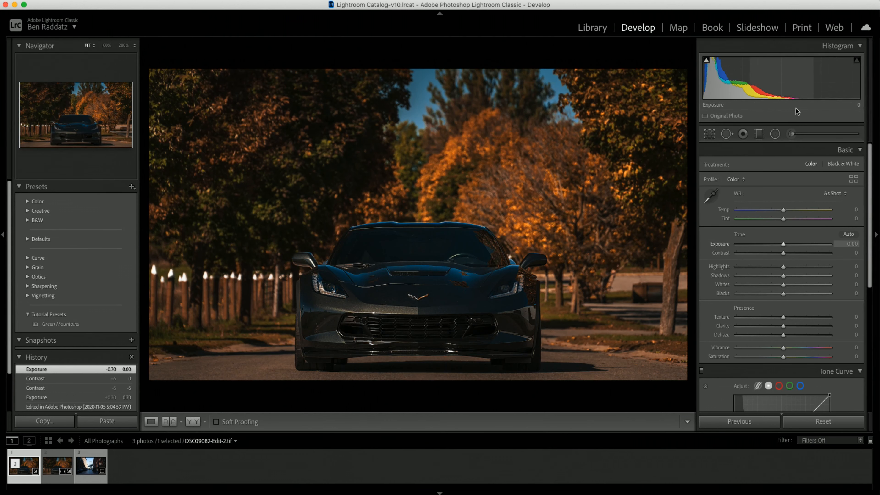
Add a radial filter ellipse around the car with Feather 34 and Clarity -20.
click(760, 135)
click(775, 134)
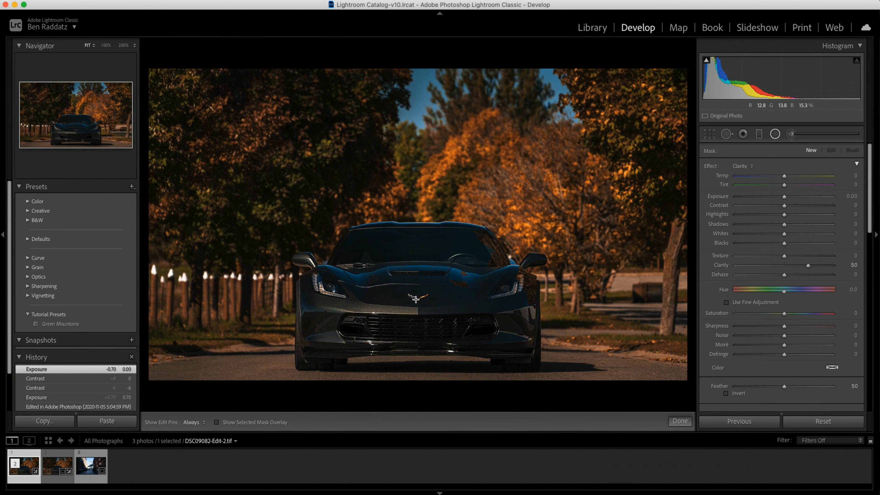
drag(416, 295, 568, 375)
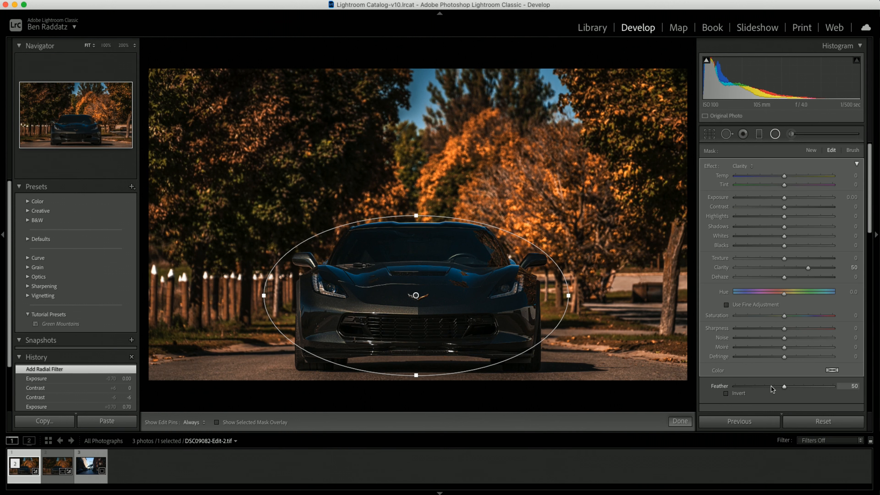
click(774, 267)
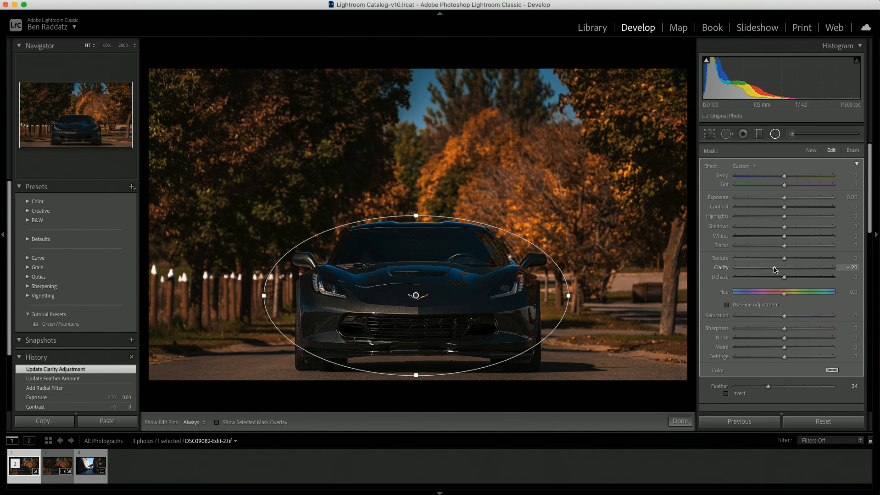
Set the radial filter's Texture to -45 and raise its Contrast above 27.
click(761, 258)
click(795, 206)
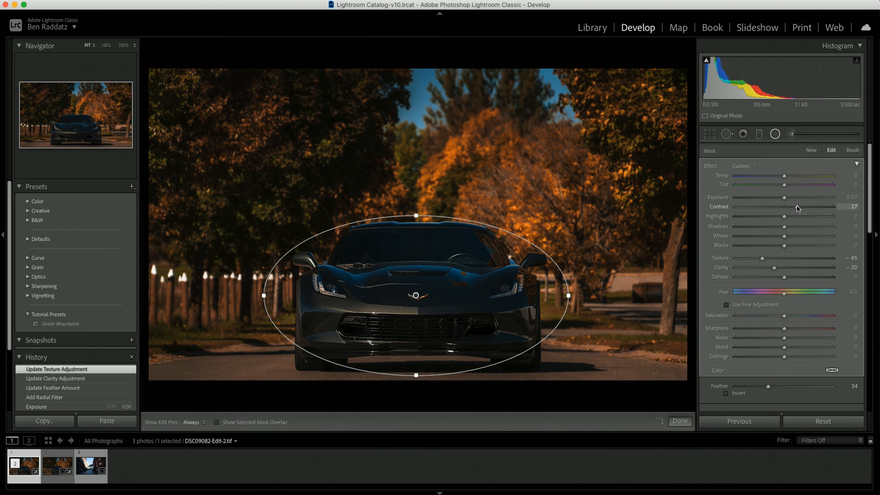
click(805, 207)
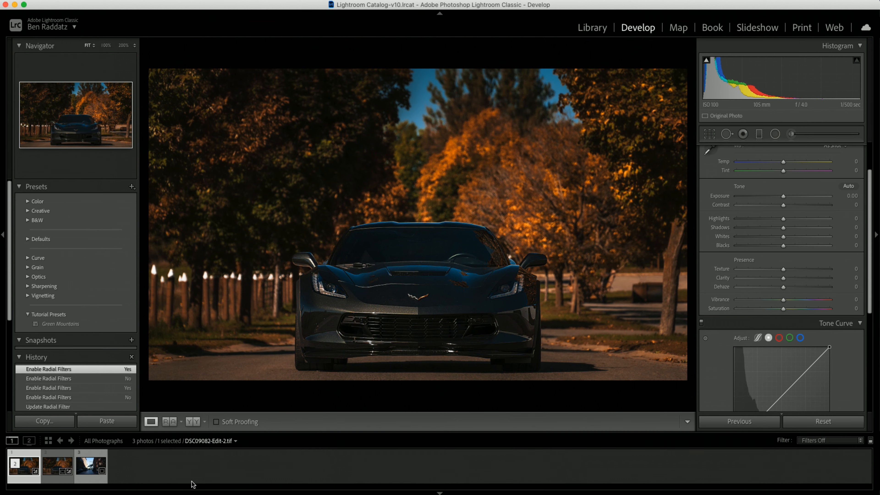
Compare the before and after states of the edited TIFF.
key(backslash)
key(backslash)
key(backslash)
key(backslash)
key(backslash)
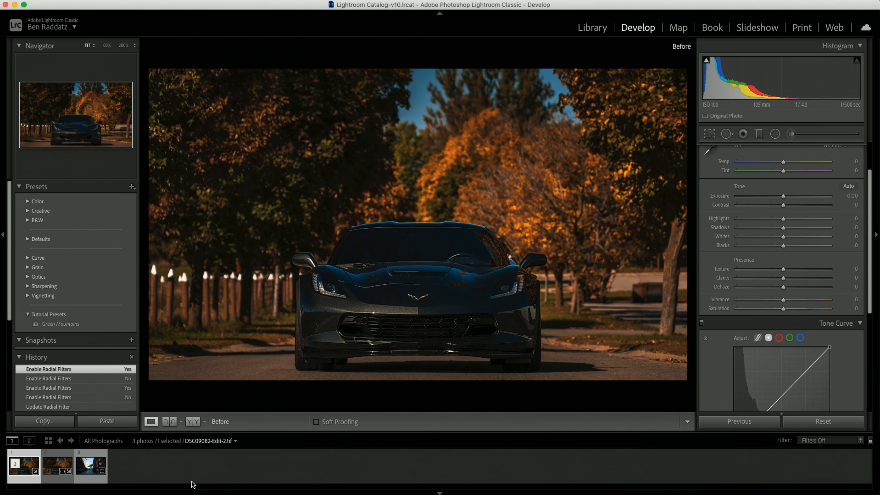
key(backslash)
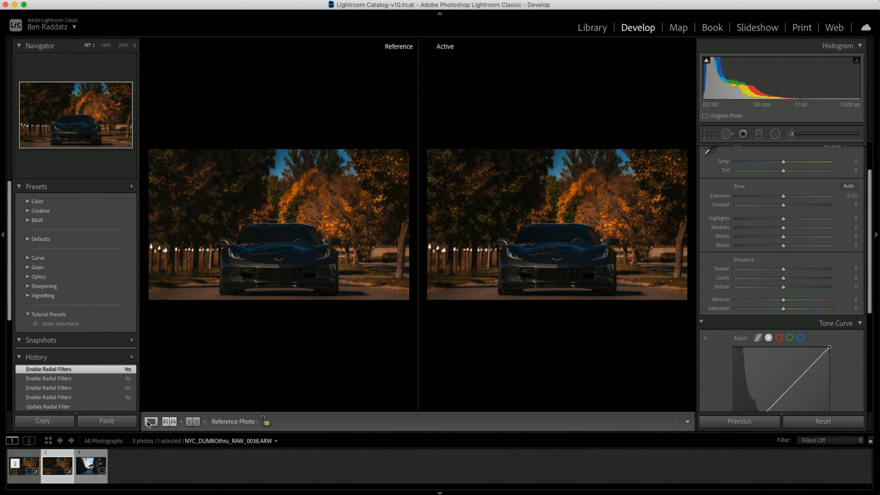
Compare photos in the reference view, with the edited TIFF as reference and DSC09082.ARW as the active photo.
click(150, 422)
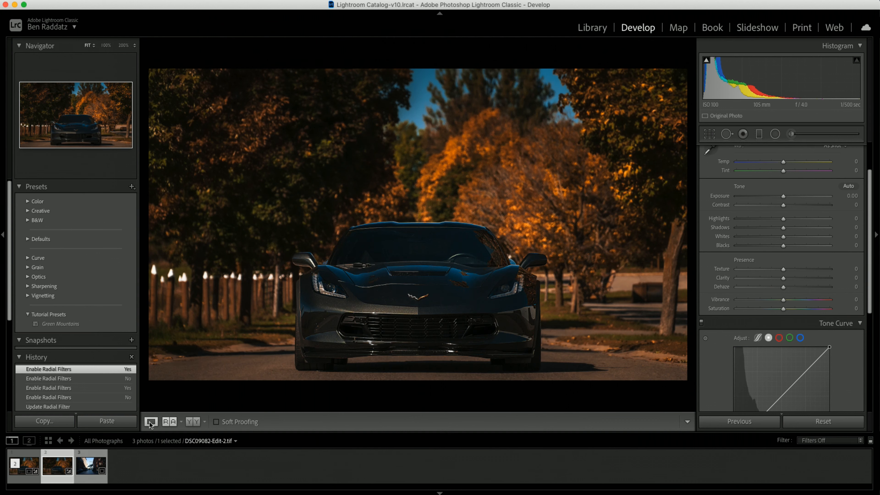
click(173, 422)
click(19, 472)
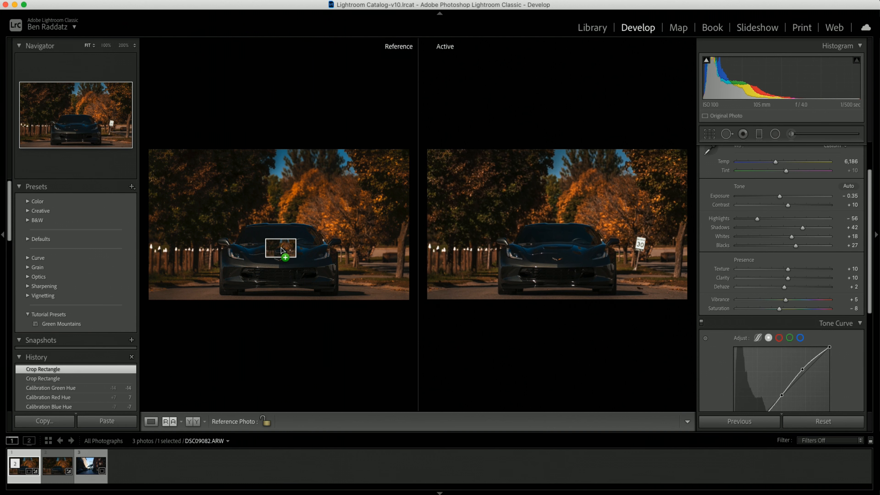
key(Right)
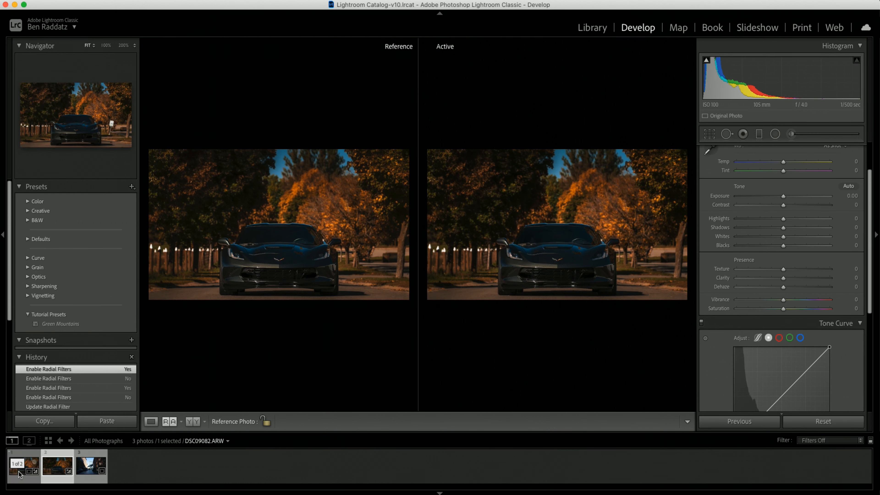
click(19, 474)
drag(19, 474, 546, 253)
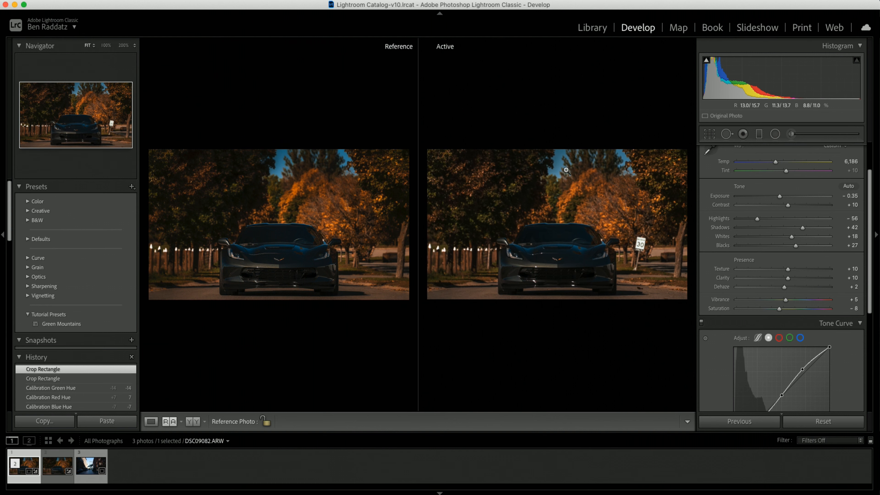
View the unedited state of DSC09082.ARW against the finished reference photo, trying side-by-side and stacked comparison layouts.
key(backslash)
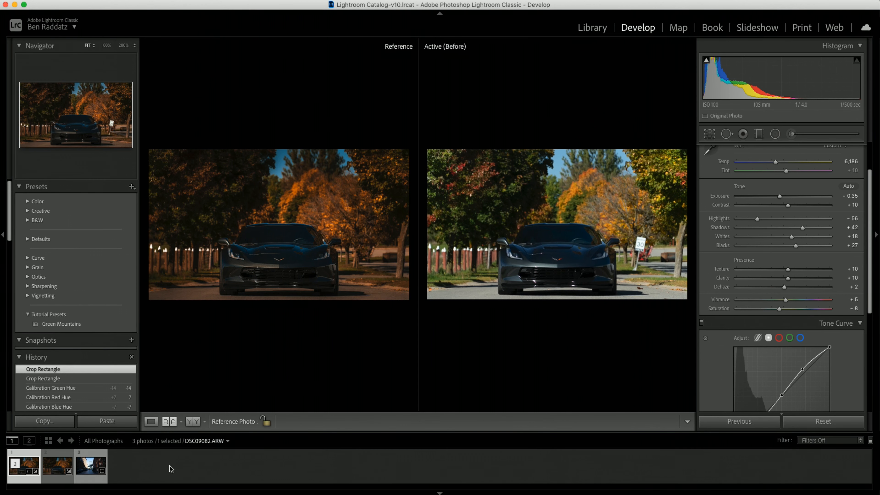
click(173, 425)
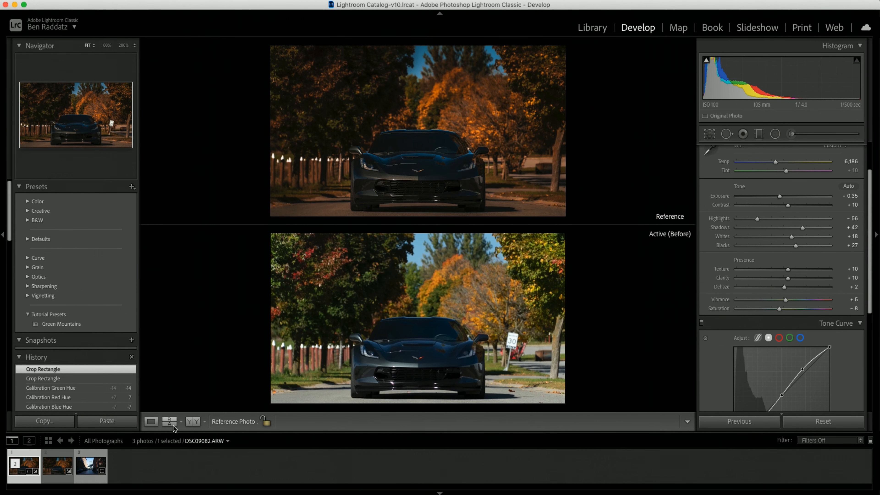
click(172, 427)
click(170, 425)
click(195, 423)
click(195, 424)
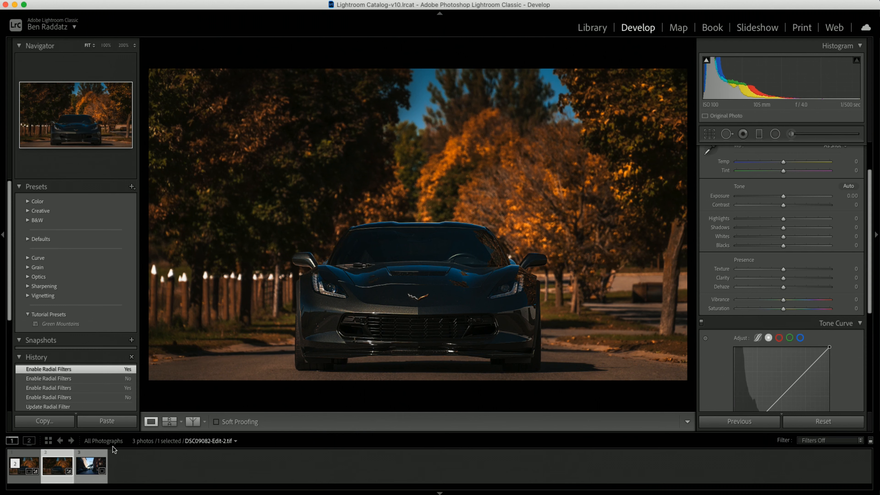
Open NYC_DUMBOthru_RAW_0038.ARW and examine the bridge tower at 100% zoom.
click(91, 464)
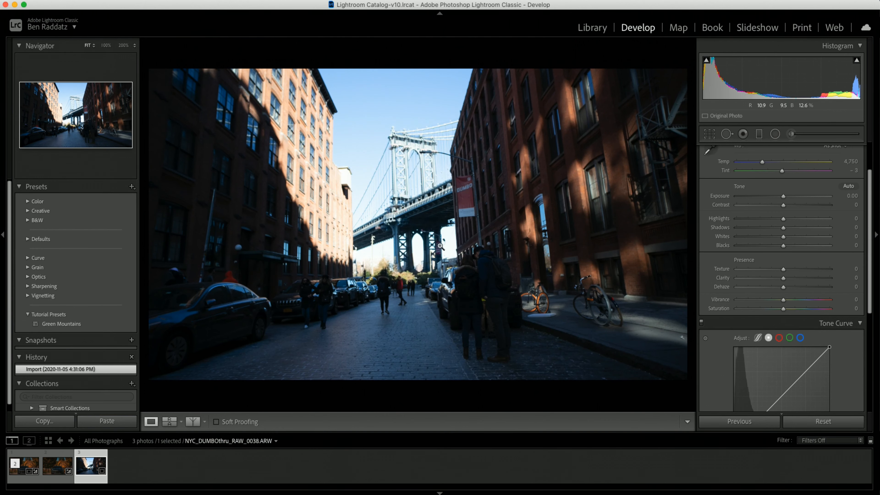
click(405, 172)
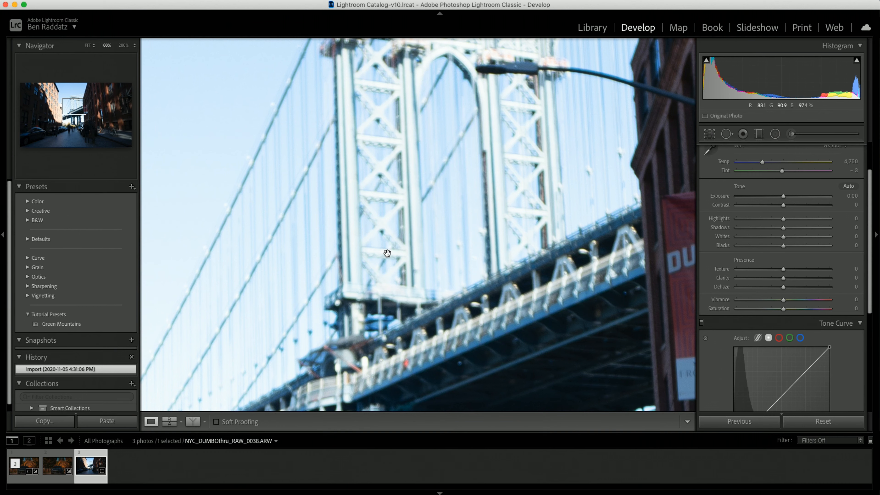
click(387, 253)
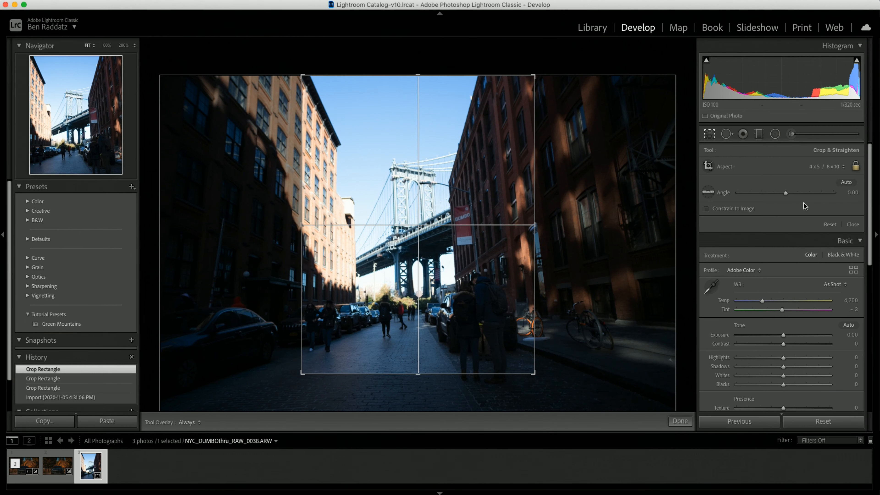
Enlarge and reposition the 4 x 5 crop to take in more of the street and people, and apply it.
drag(418, 373, 419, 385)
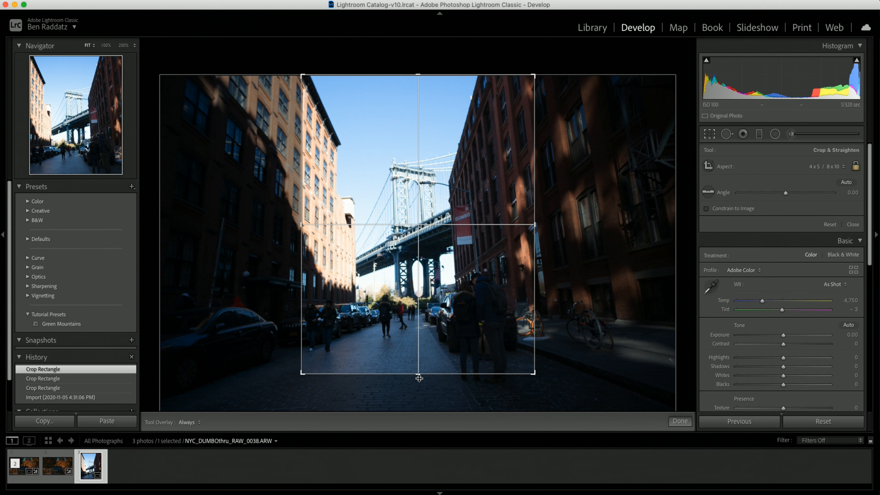
click(419, 385)
click(501, 370)
drag(438, 338, 438, 330)
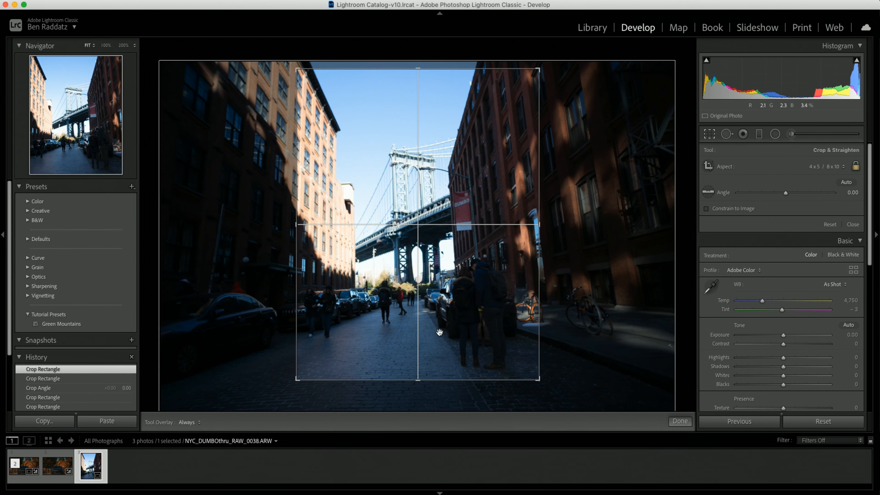
drag(438, 380, 437, 404)
drag(434, 320, 434, 350)
key(Return)
Correct the photo's perspective with the Vertical Upright transform.
scroll(759, 344, down, 10)
click(779, 361)
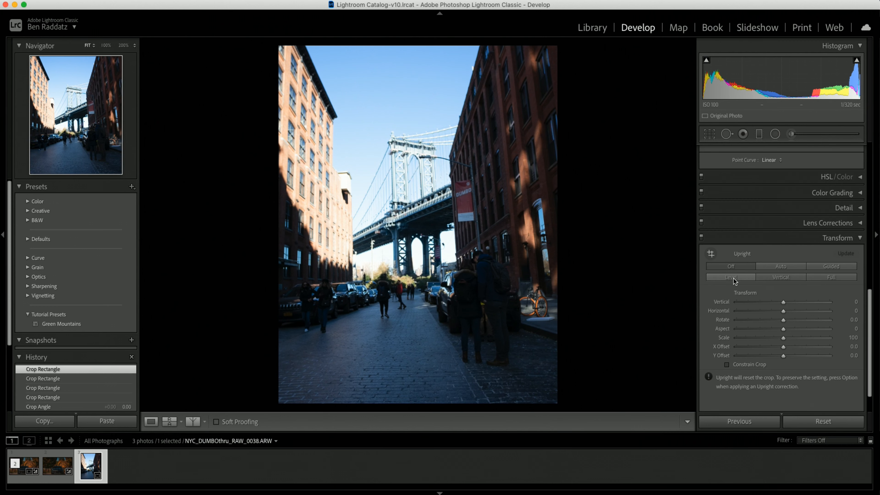
click(781, 277)
click(858, 238)
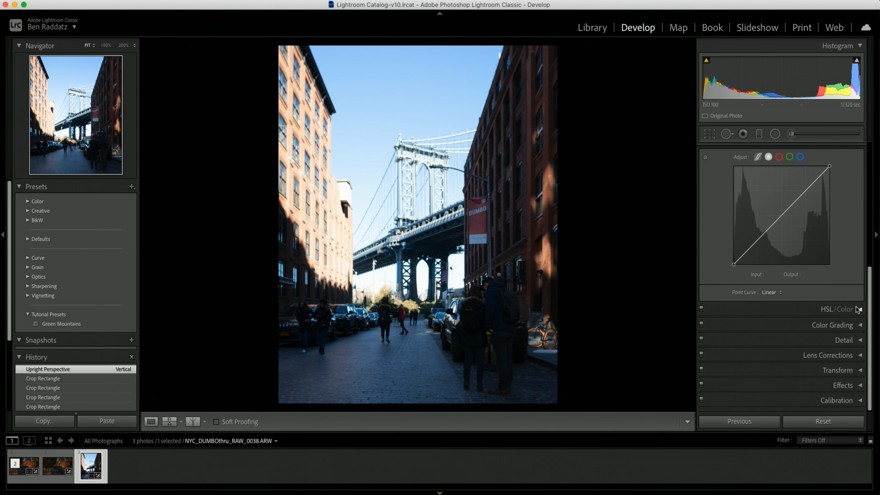
Set Exposure -0.15, Contrast +21, Highlights -40, Shadows +22, Whites -30, Blacks +43, Texture +12, Clarity +9 and Dehaze +7.
scroll(785, 249, up, 10)
drag(783, 244, 791, 253)
mouse_move(783, 268)
mouse_down()
mouse_move(761, 267)
mouse_move(771, 267)
mouse_move(769, 285)
mouse_move(785, 276)
mouse_move(792, 294)
mouse_move(803, 294)
mouse_move(793, 276)
mouse_move(764, 267)
mouse_move(793, 253)
mouse_up()
mouse_move(783, 335)
mouse_down()
mouse_move(785, 315)
mouse_move(788, 327)
mouse_up()
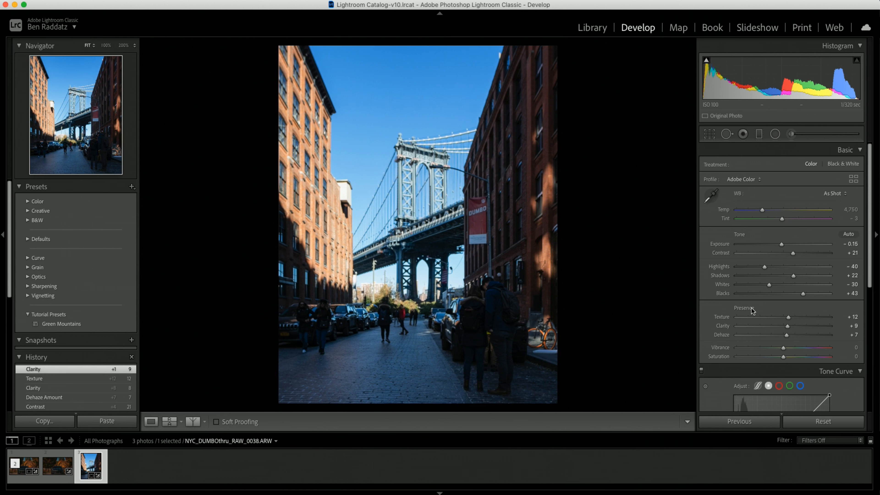
Check the bridge tower at 100%, and set Vibrance +7, Saturation -7, Temp 5,670 and Tint +5.
click(428, 175)
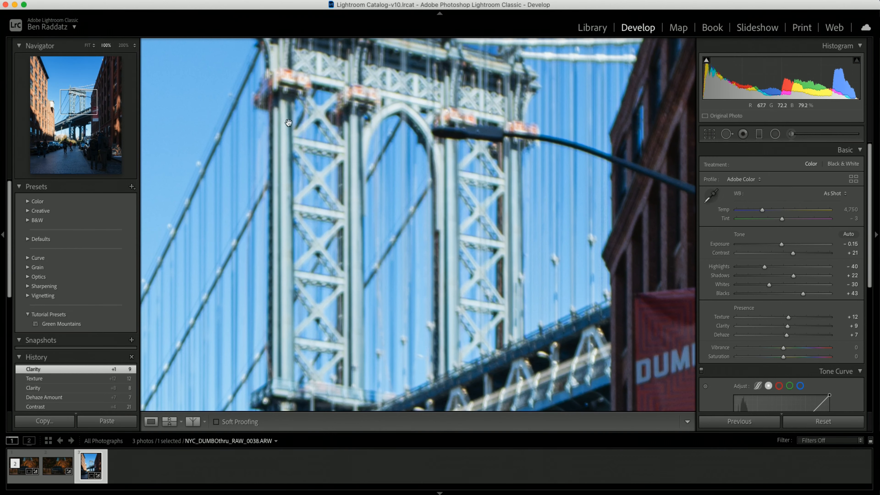
click(435, 218)
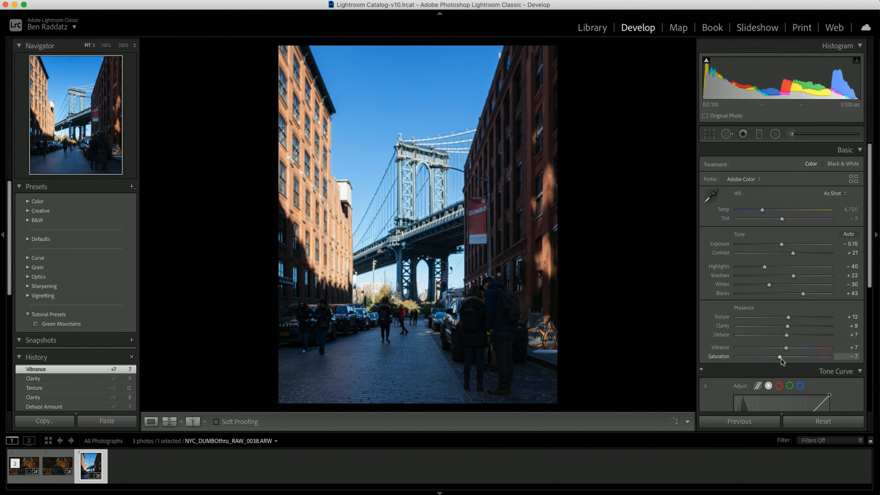
mouse_move(769, 210)
mouse_down()
mouse_move(746, 212)
mouse_move(771, 212)
mouse_up()
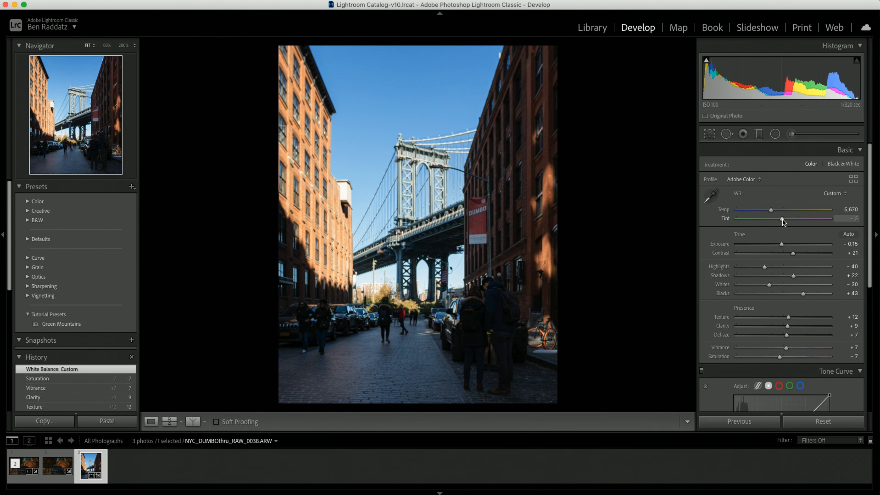
Shape the tone curve with three points, lifting shadows from 59 to 66 and lowering highlights from 196 to 189.
scroll(823, 356, down, 5)
click(756, 326)
click(782, 300)
click(806, 276)
drag(756, 326, 756, 326)
drag(806, 276, 807, 277)
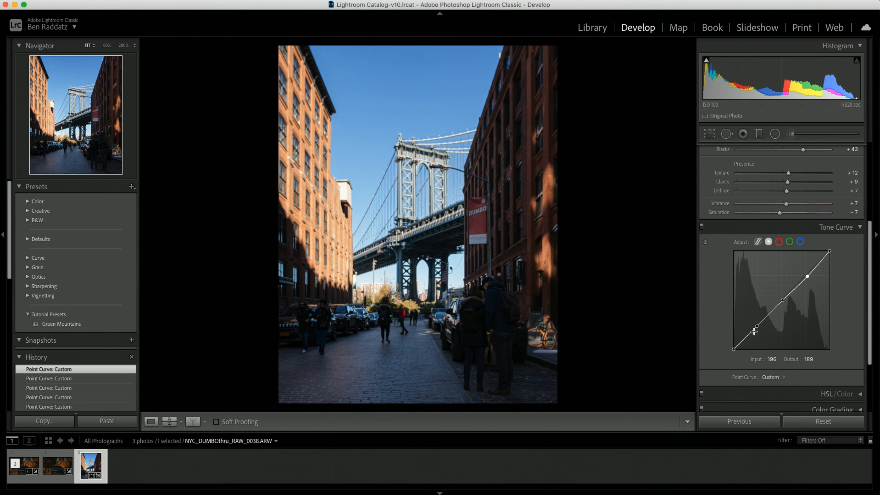
drag(755, 324, 755, 324)
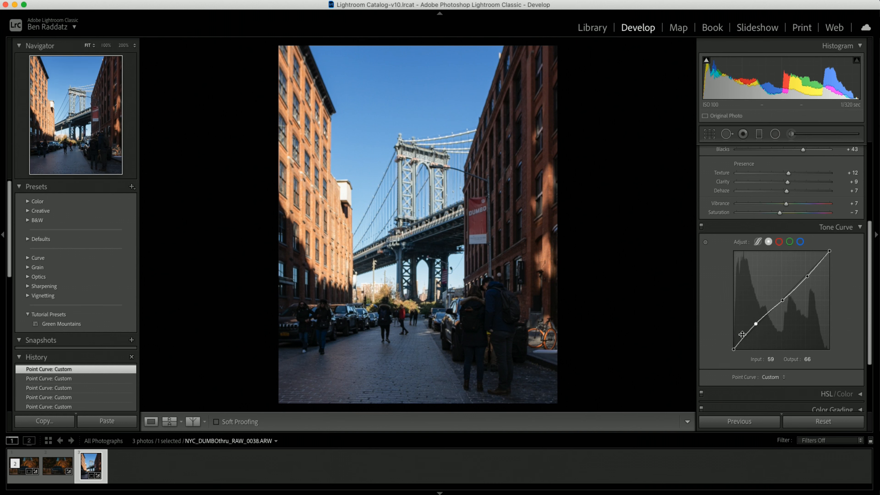
Compare the photo with and without the tone curve adjustment.
click(701, 226)
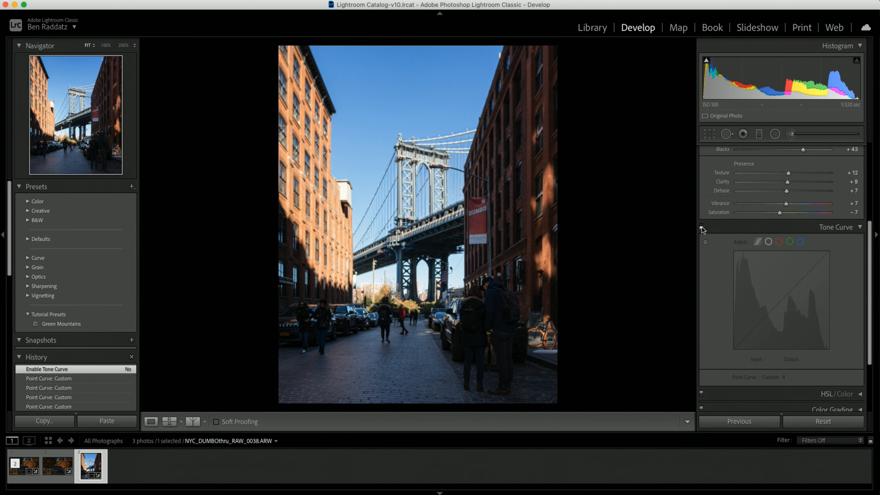
click(701, 226)
click(701, 226)
click(701, 226)
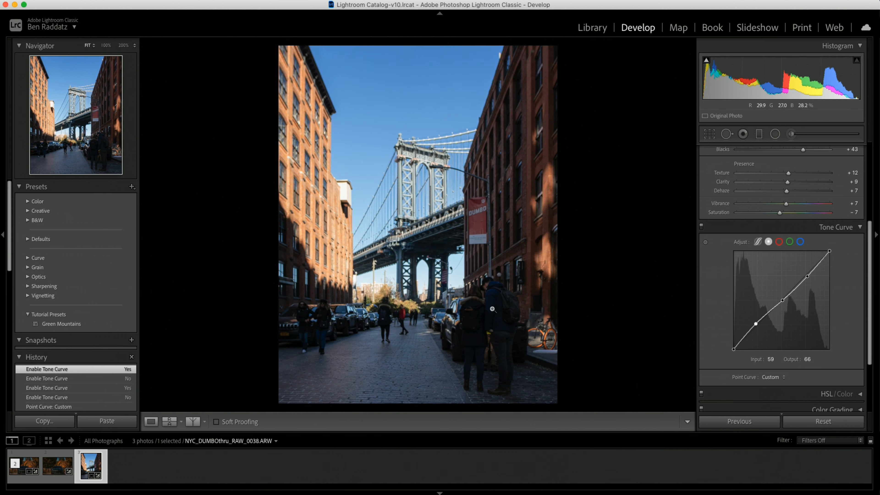
Set the color hues to Red +9, Orange -5, Yellow -12, Green -11, Aqua +79, Blue -4, Purple -46 and Magenta -22.
scroll(702, 362, down, 2)
click(859, 353)
drag(786, 171, 779, 189)
mouse_move(786, 197)
mouse_down()
mouse_move(804, 199)
mouse_move(781, 210)
mouse_up()
drag(786, 207, 775, 233)
Set saturation to Red +27, Orange +42, Yellow +21, and luminance to Red -31, Orange -22, Yellow -44.
click(799, 257)
click(807, 265)
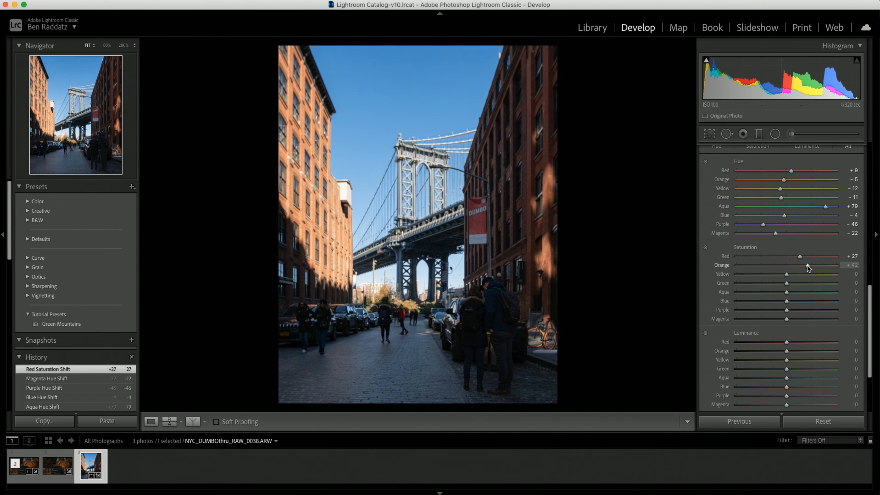
click(776, 352)
click(770, 343)
click(796, 273)
click(764, 360)
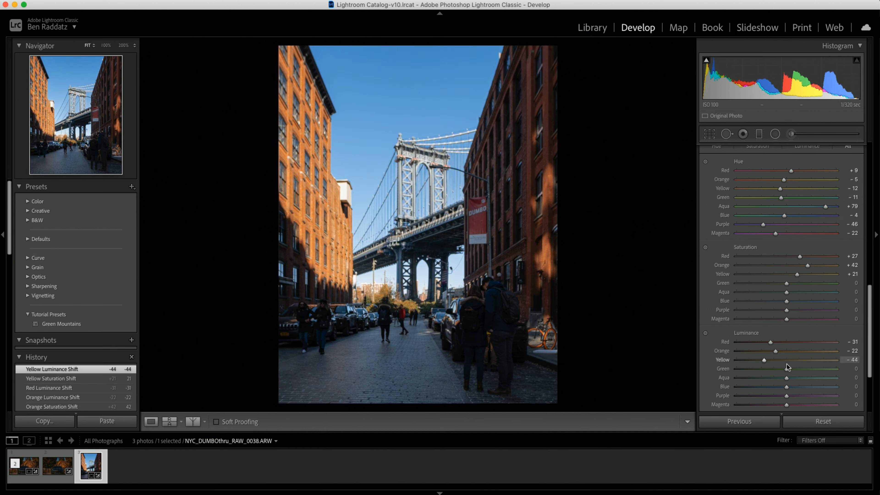
Set Green saturation to +22, and luminance to Green -28, Aqua -37, Blue -1, Purple -24 and Magenta -29.
click(765, 284)
click(835, 283)
click(797, 284)
click(772, 369)
click(768, 378)
click(782, 386)
click(785, 387)
click(774, 396)
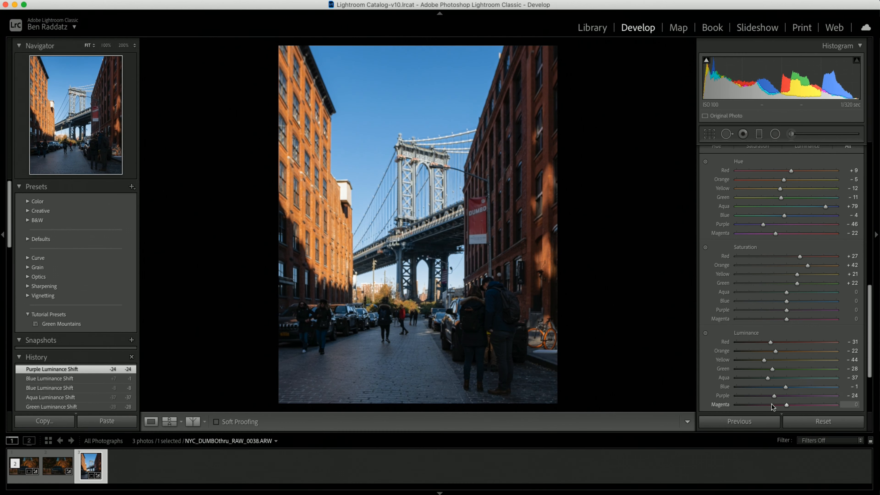
click(772, 405)
Sharpen the photo with Amount 89, Radius 2.1, Detail 64 and Masking 52, judging the effect on the bridge tower.
scroll(831, 346, down, 10)
scroll(860, 339, down, 2)
click(409, 177)
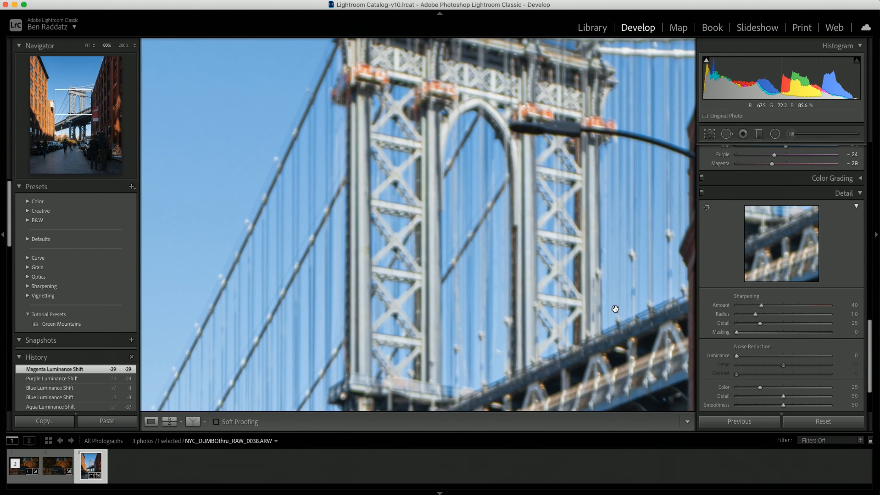
drag(738, 333, 785, 334)
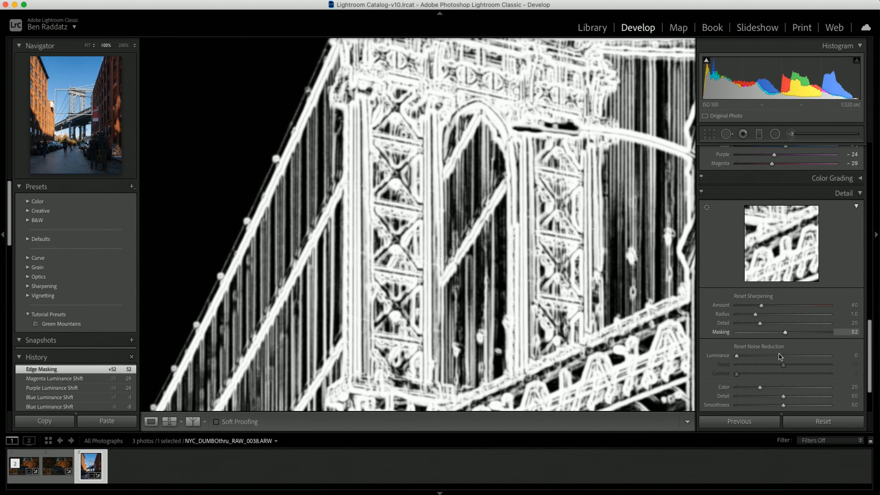
alt+click(755, 314)
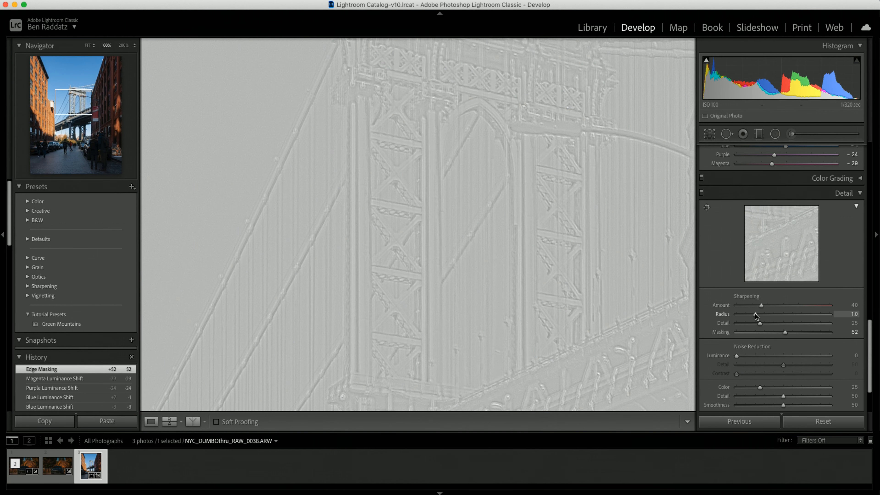
mouse_move(785, 314)
mouse_down()
mouse_move(764, 317)
mouse_move(812, 318)
mouse_move(778, 319)
mouse_up()
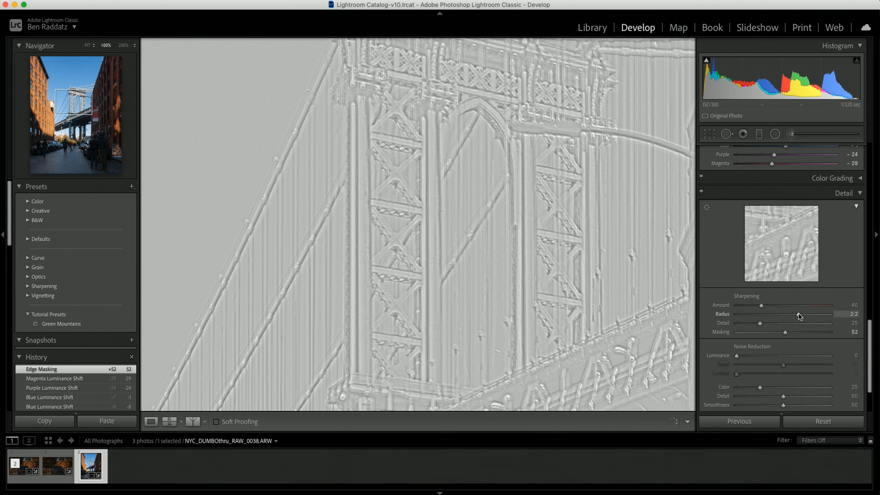
mouse_move(797, 316)
mouse_down()
mouse_move(767, 323)
mouse_move(796, 323)
mouse_move(793, 307)
mouse_up()
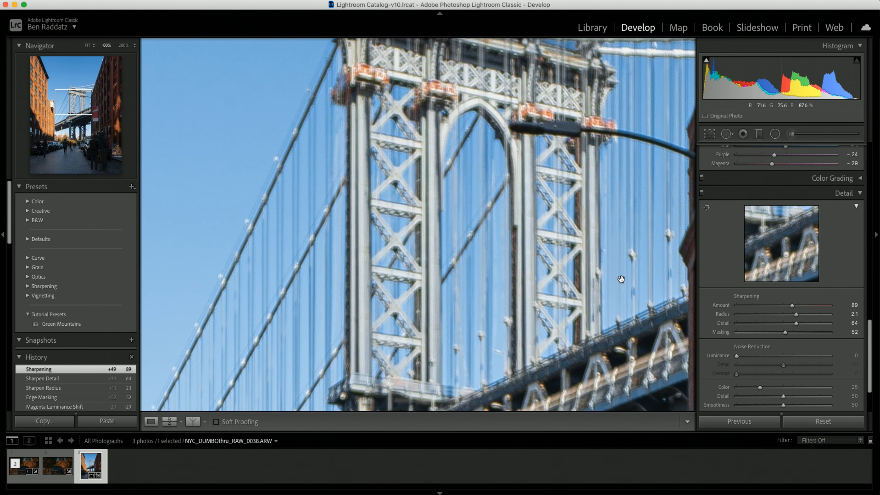
Compare before and after at 100% on the bridge tower, and examine the sharpened bridge deck.
key(backslash)
key(backslash)
key(backslash)
key(backslash)
click(512, 287)
click(415, 196)
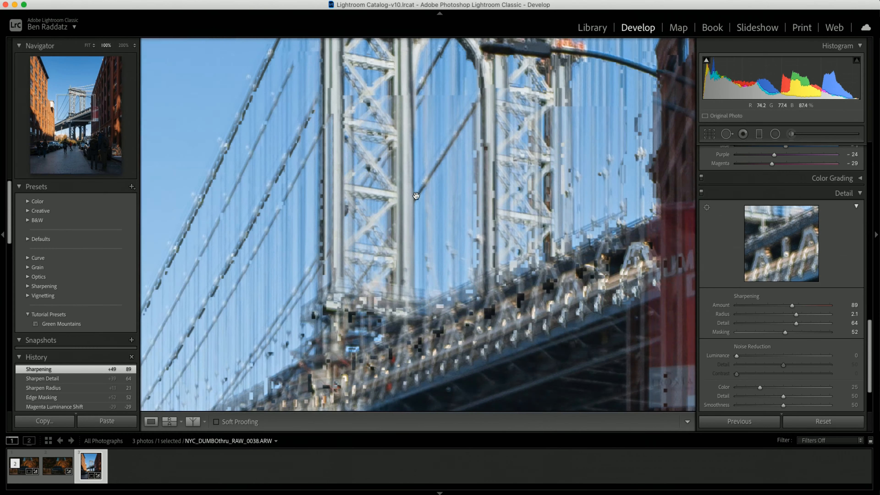
drag(456, 344, 460, 232)
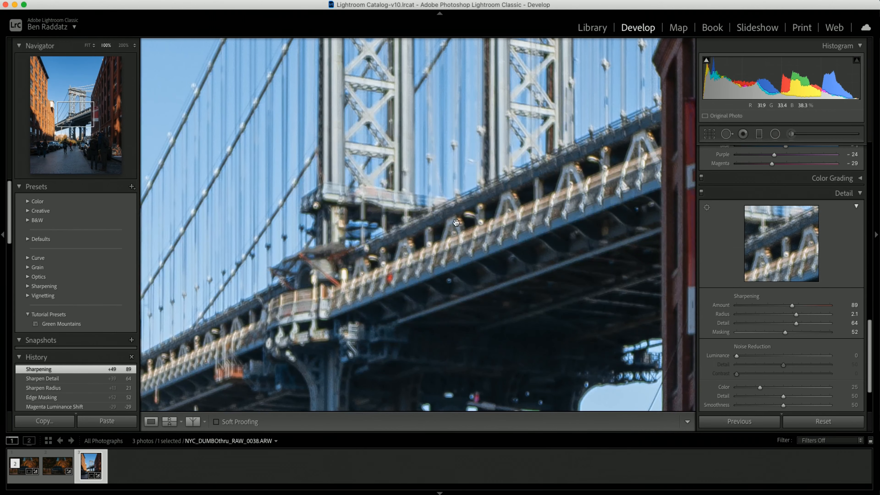
click(429, 222)
Add a Highlight Priority post-crop vignette with Amount -27, Midpoint 0, Roundness -25, Feather 100 and Highlights 100, and compare it off and on.
click(860, 193)
click(855, 385)
drag(783, 327, 736, 337)
drag(859, 353, 860, 354)
drag(737, 363, 840, 363)
drag(765, 328, 770, 328)
drag(783, 345, 778, 328)
click(701, 295)
click(701, 295)
Set the calibration hue to -10 for Red Primary and -9 for Blue Primary, and compare with the original photo.
scroll(812, 321, down, 5)
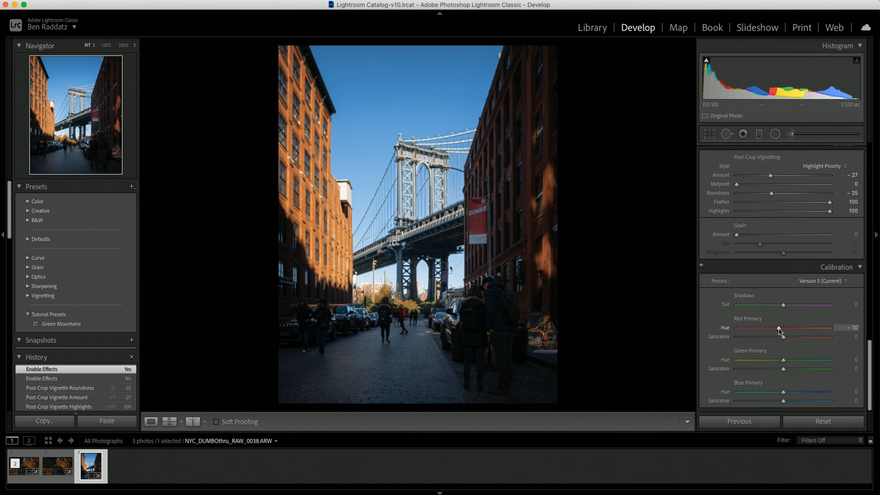
drag(782, 392, 778, 391)
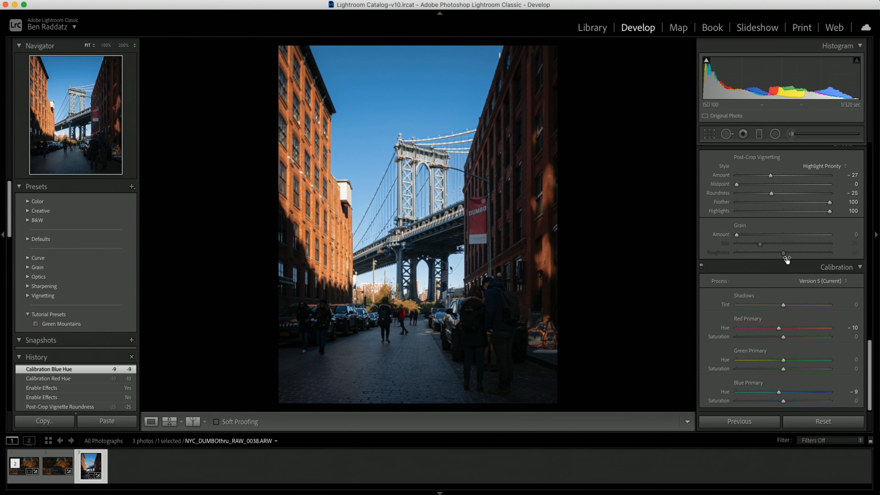
scroll(797, 284, up, 5)
scroll(812, 309, up, 3)
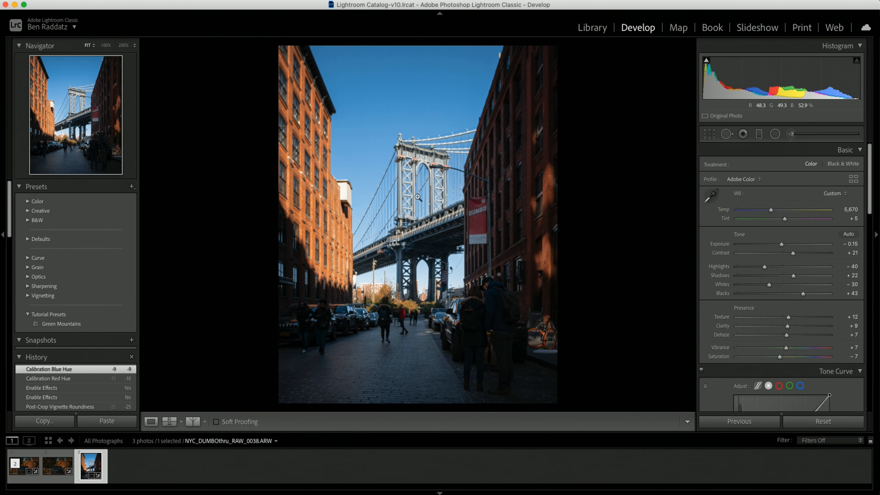
key(backslash)
key(backslash)
Open NYC_DUMBOthru_RAW_0038.ARW for editing in Adobe Photoshop 2021.
right_click(89, 464)
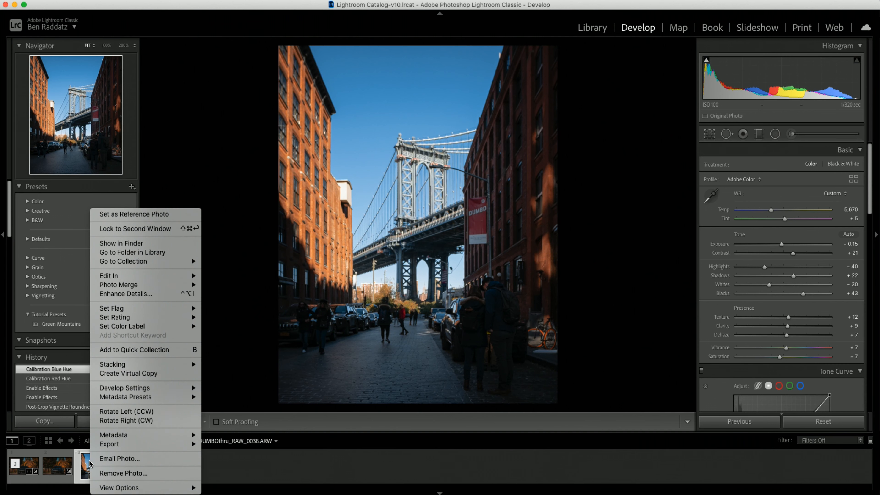
mouse_move(112, 276)
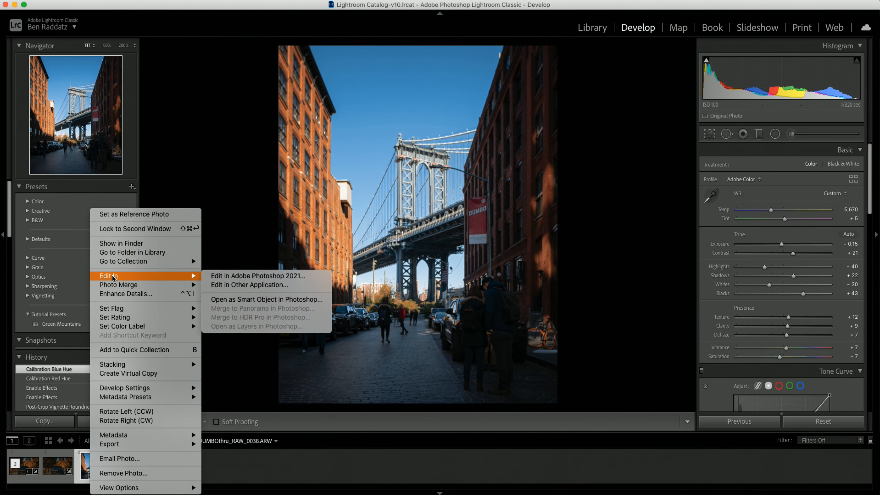
click(233, 277)
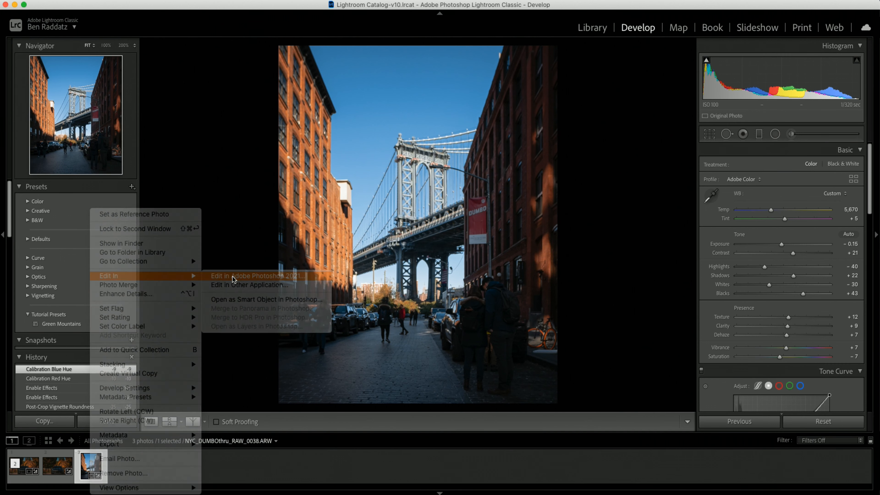
mouse_move(457, 485)
click(537, 476)
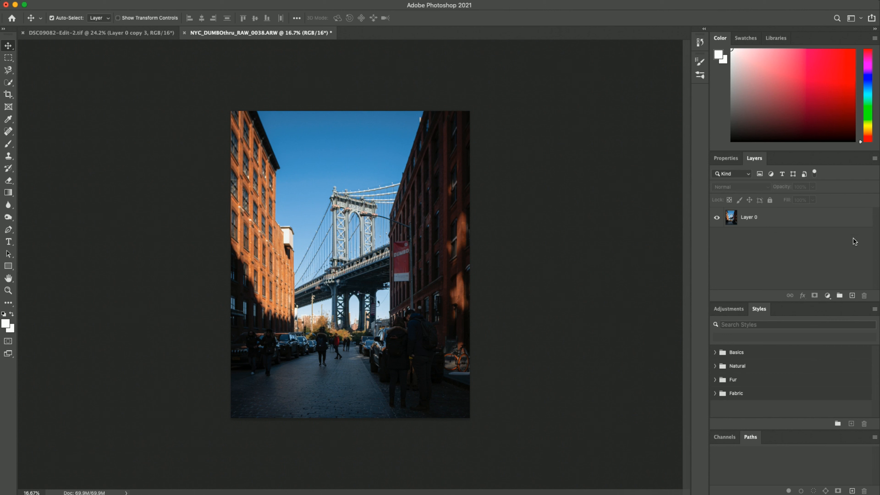
Duplicate Layer 0, hide the original, and duplicate the copy as a second working layer.
drag(759, 224, 851, 295)
click(753, 263)
click(761, 225)
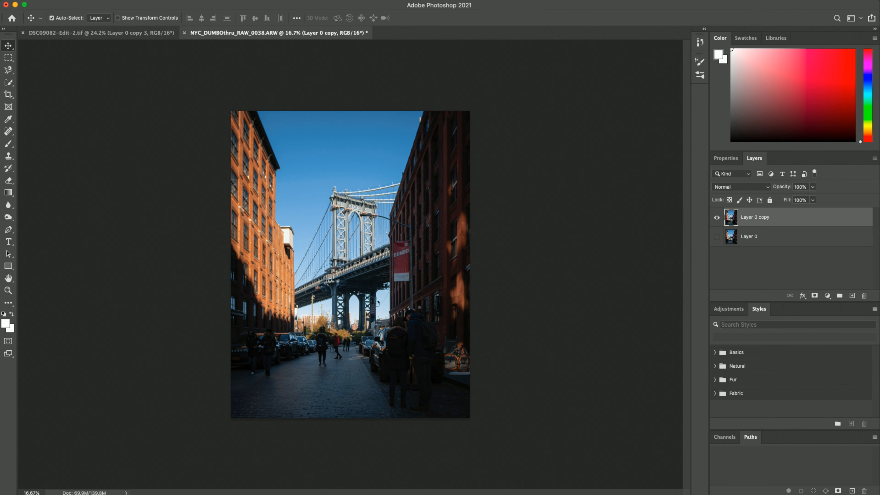
drag(765, 219, 851, 295)
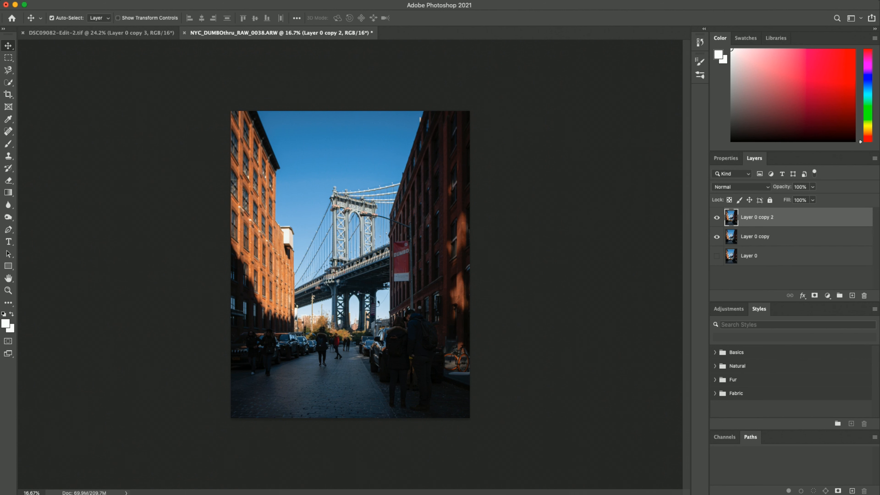
Apply a High Pass filter with a 9.9 pixel radius to the uppermost layer copy.
click(138, 0)
mouse_move(213, 0)
mouse_move(296, 202)
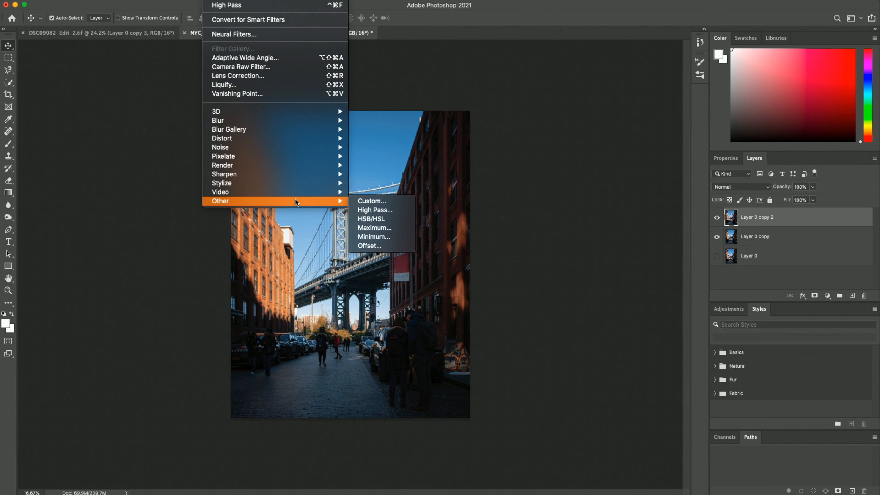
click(375, 210)
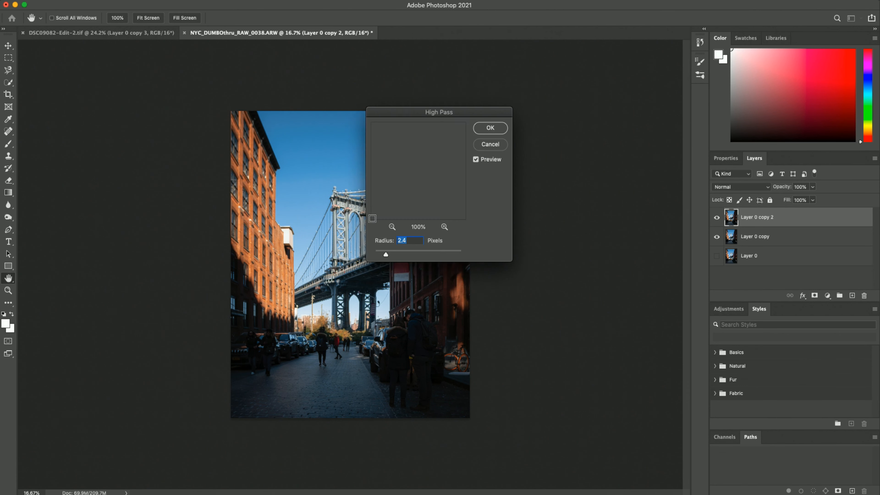
drag(386, 256, 410, 258)
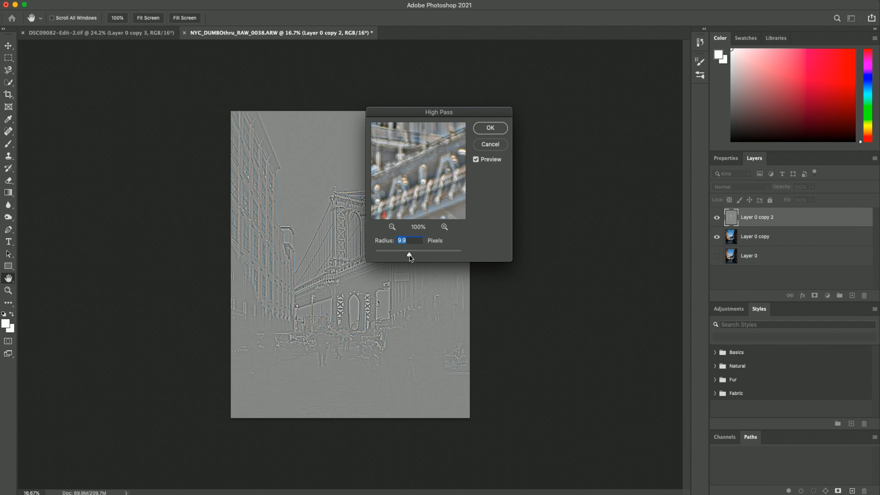
click(489, 129)
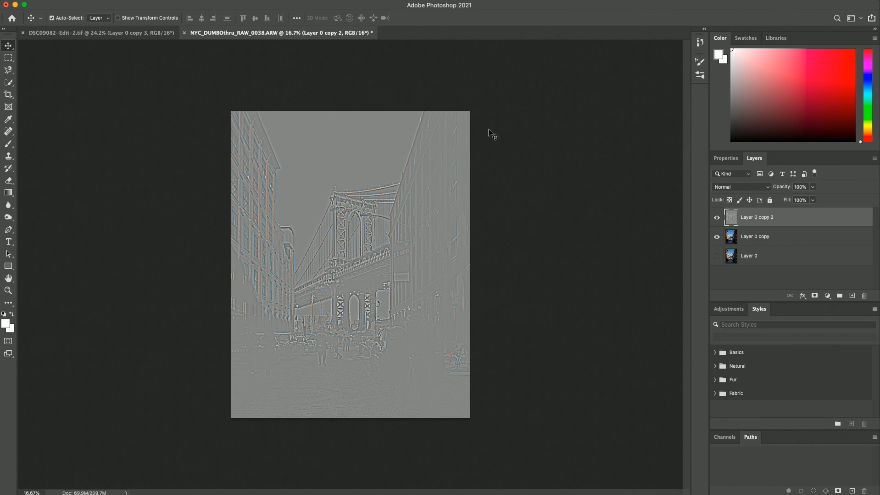
Duplicate Layer 0 copy beneath the existing High Pass layer and apply a High Pass filter to the new duplicate.
click(751, 236)
drag(752, 236, 852, 294)
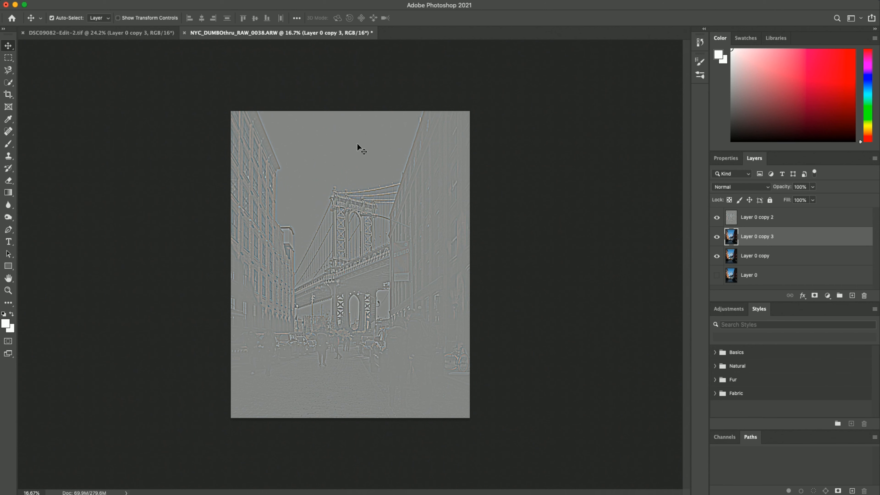
click(216, 0)
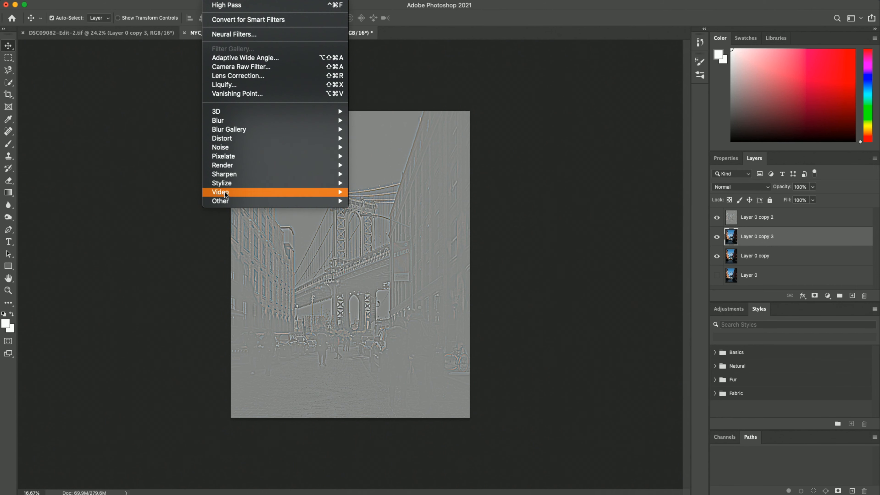
mouse_move(225, 204)
click(376, 209)
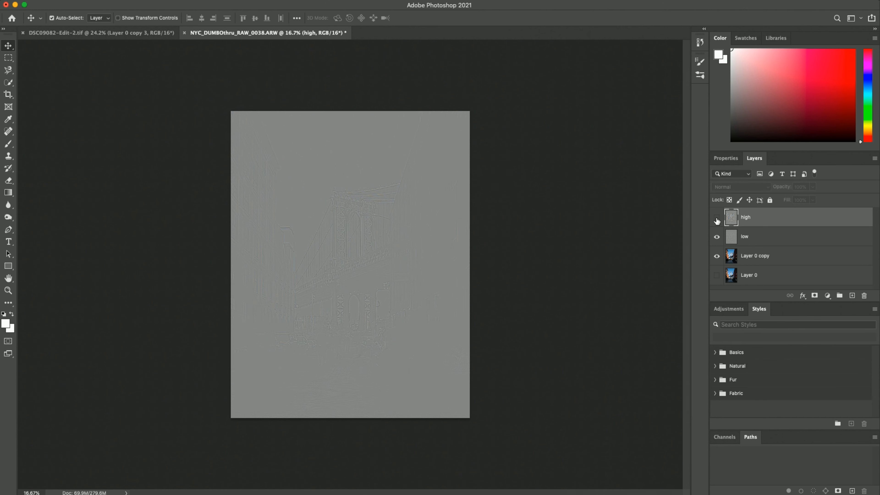
Compare the edge detail in the high and low layers by toggling their visibility and inspecting the bridge up close.
click(716, 216)
click(763, 244)
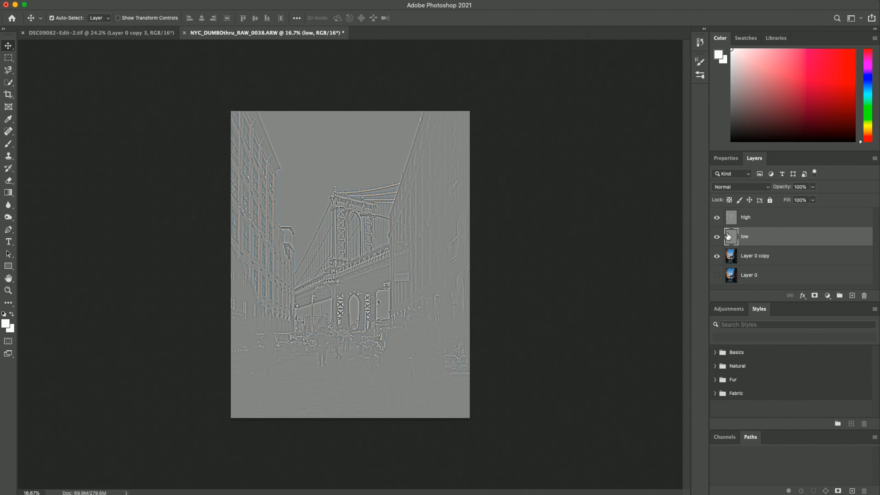
click(716, 236)
click(762, 222)
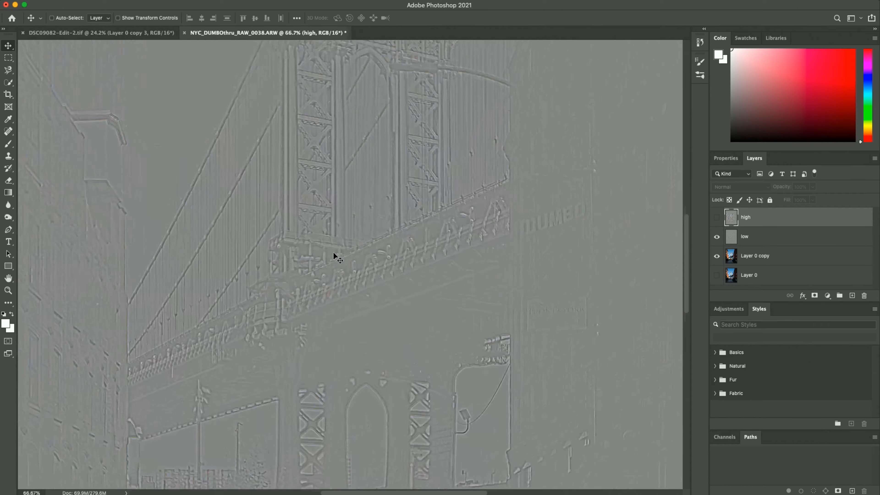
key(super+equal)
key(super+minus)
click(717, 217)
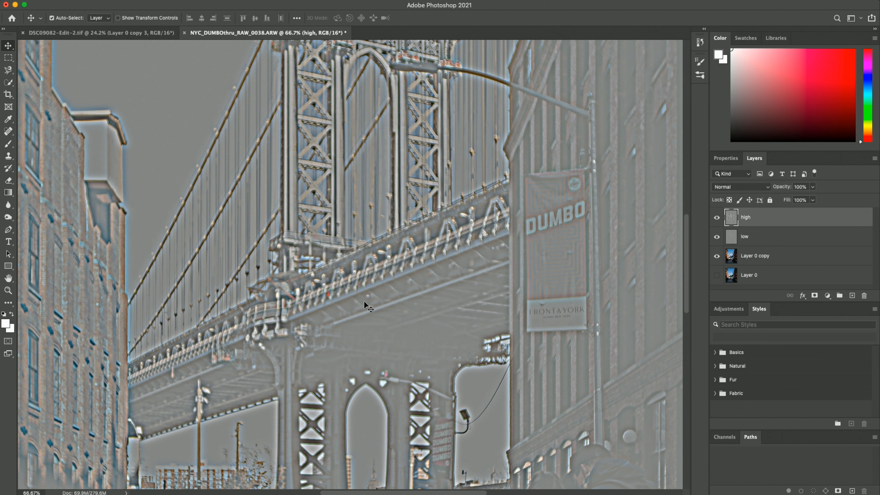
click(716, 218)
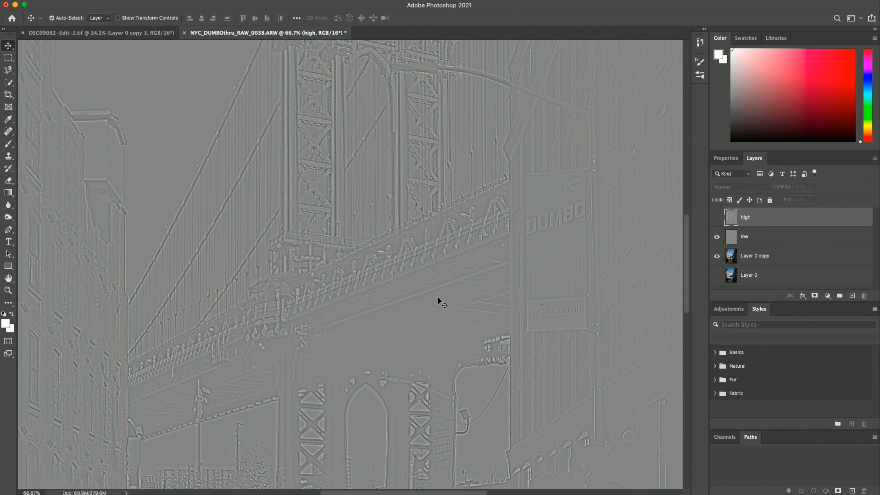
click(716, 217)
Place the high layer beneath the low layer and set the blend mode of both layers to Linear Light.
drag(761, 217, 761, 244)
click(741, 186)
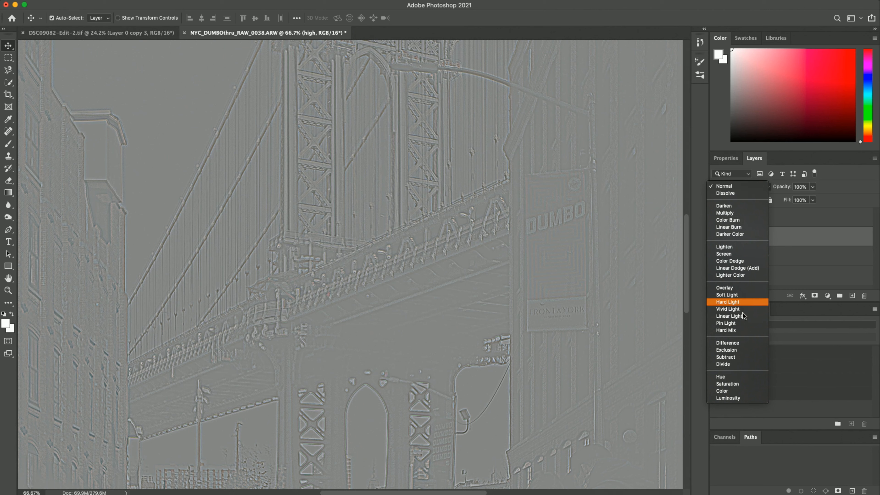
click(745, 316)
click(763, 221)
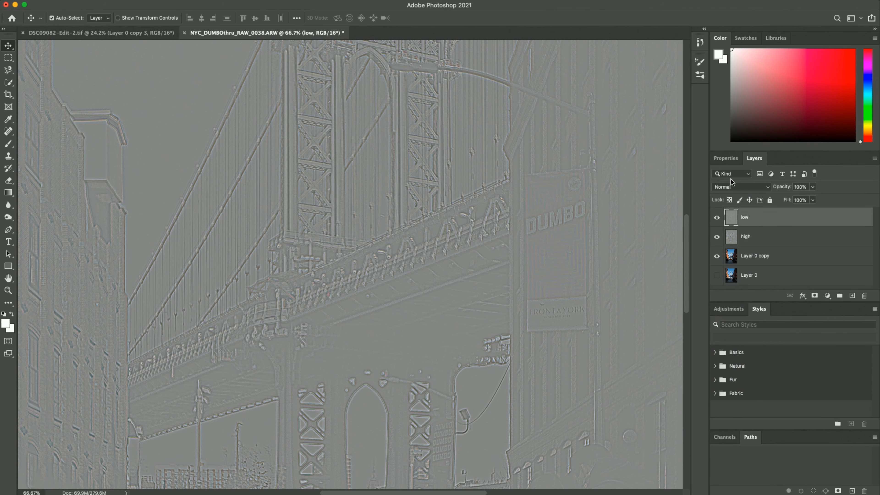
click(732, 187)
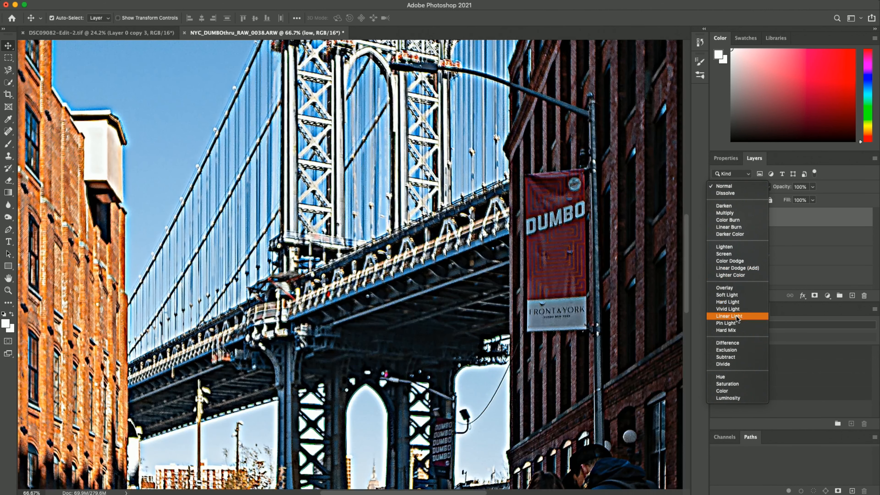
click(737, 316)
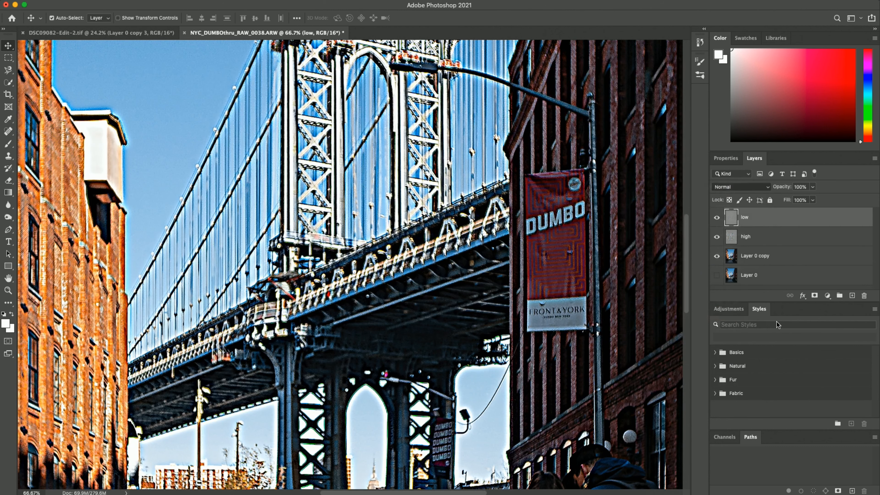
Reduce the opacity of the high layer to 23%.
click(755, 238)
click(811, 187)
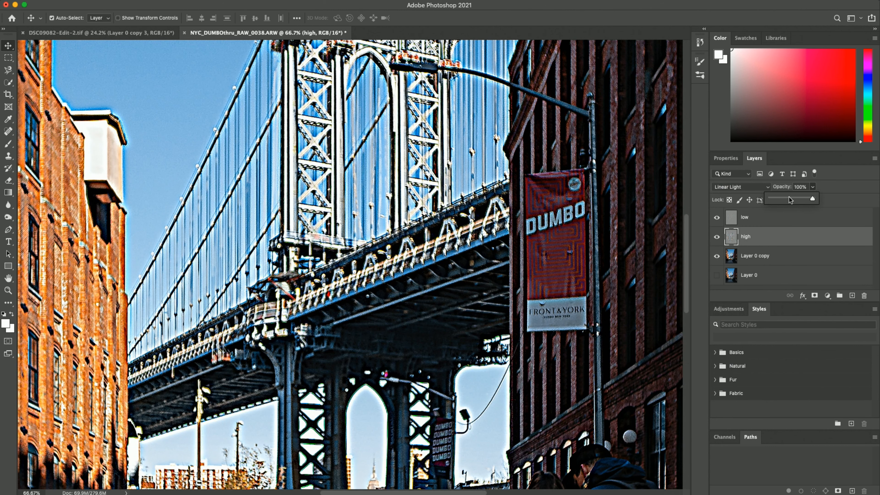
drag(780, 198, 779, 198)
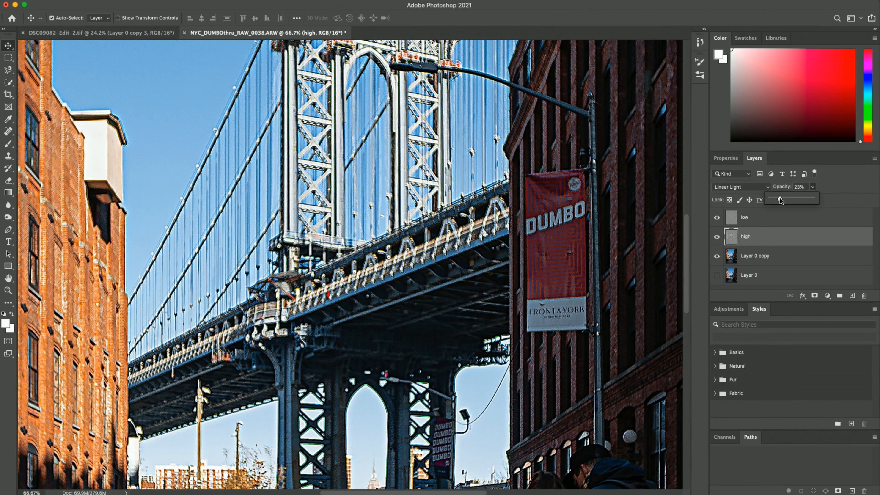